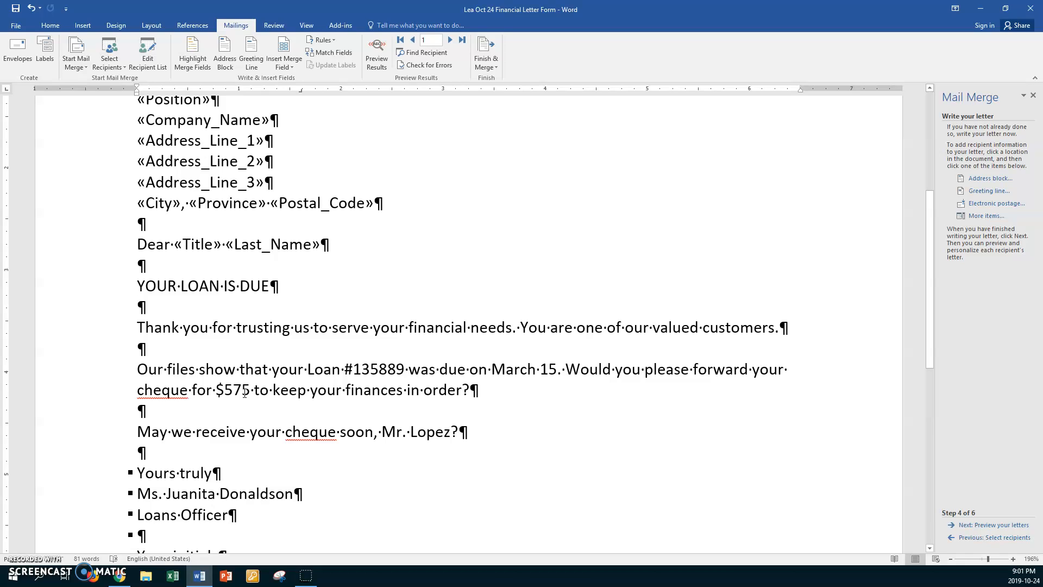
Step: Replace the typed courtesy title and surname in the closing question with the Title and Last_Name merge fields
left_click(384, 429)
left_click_drag(383, 428, 407, 432)
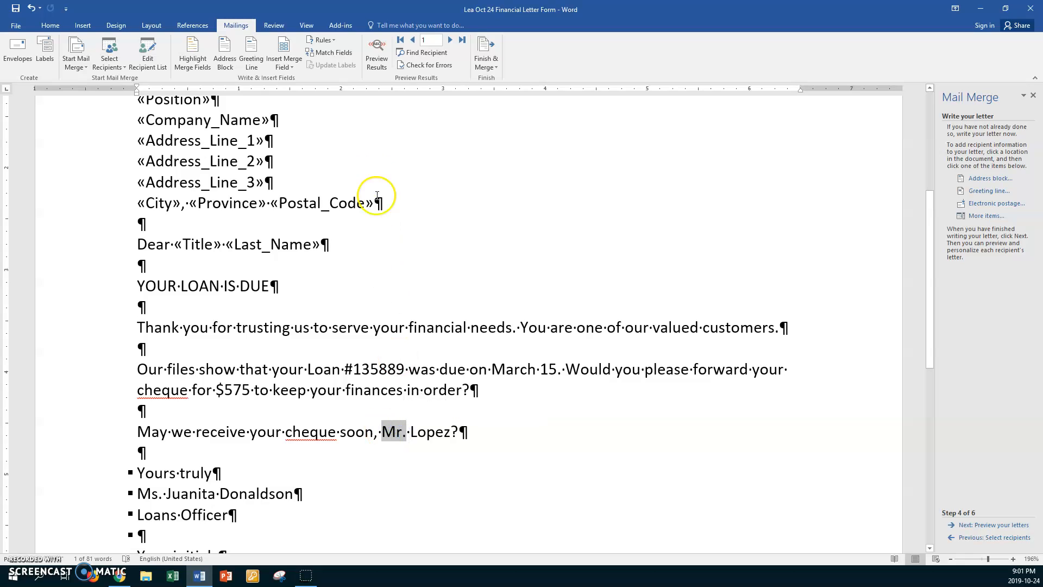
left_click(293, 67)
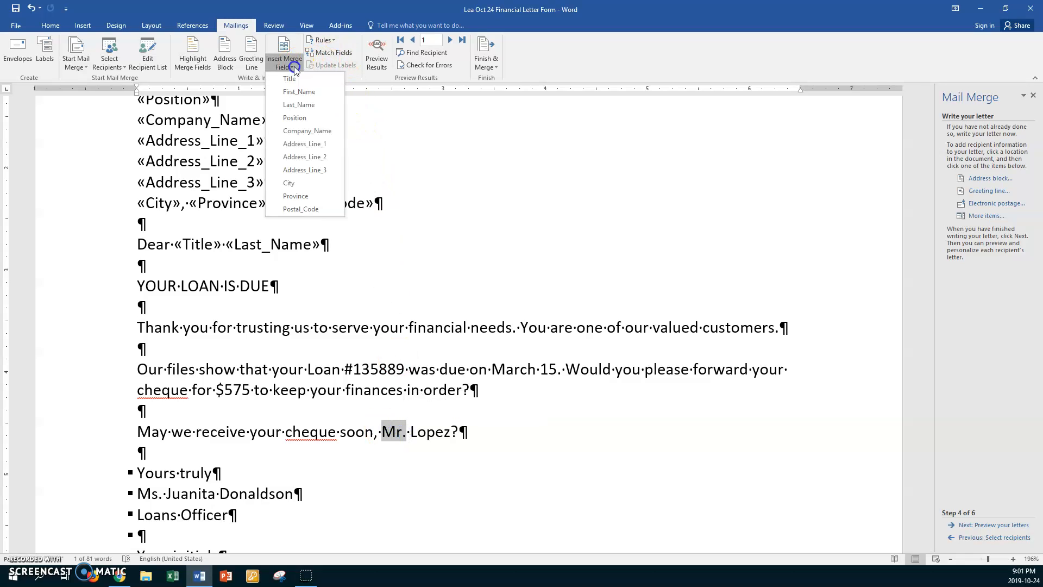
left_click(289, 78)
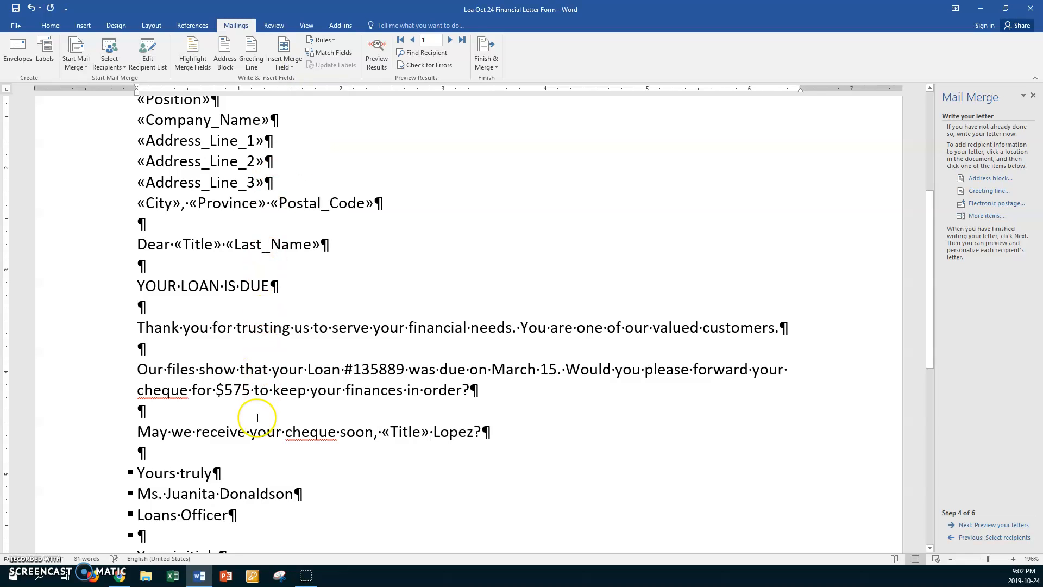
double_click(449, 435)
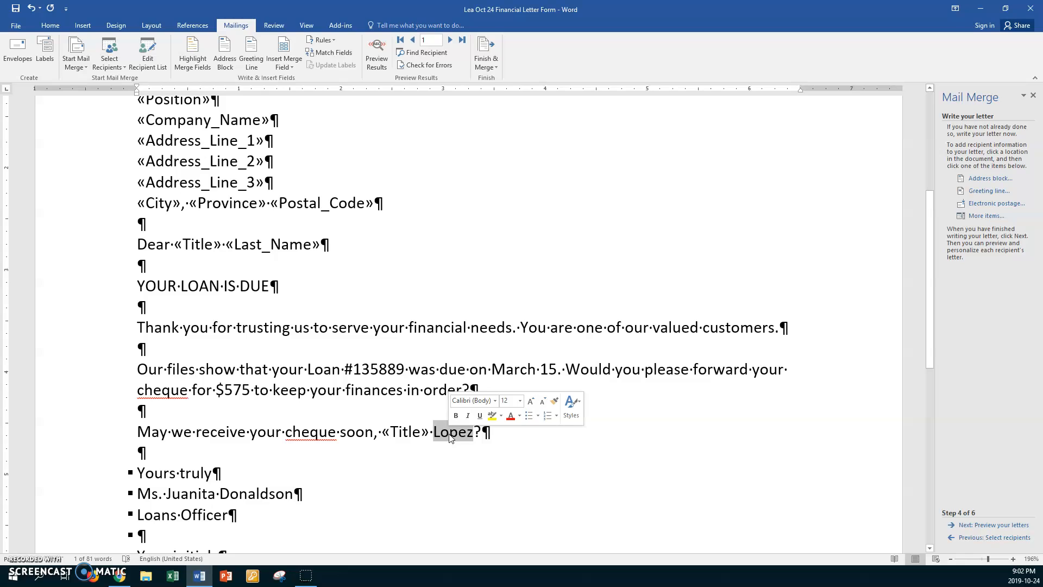
left_click(287, 64)
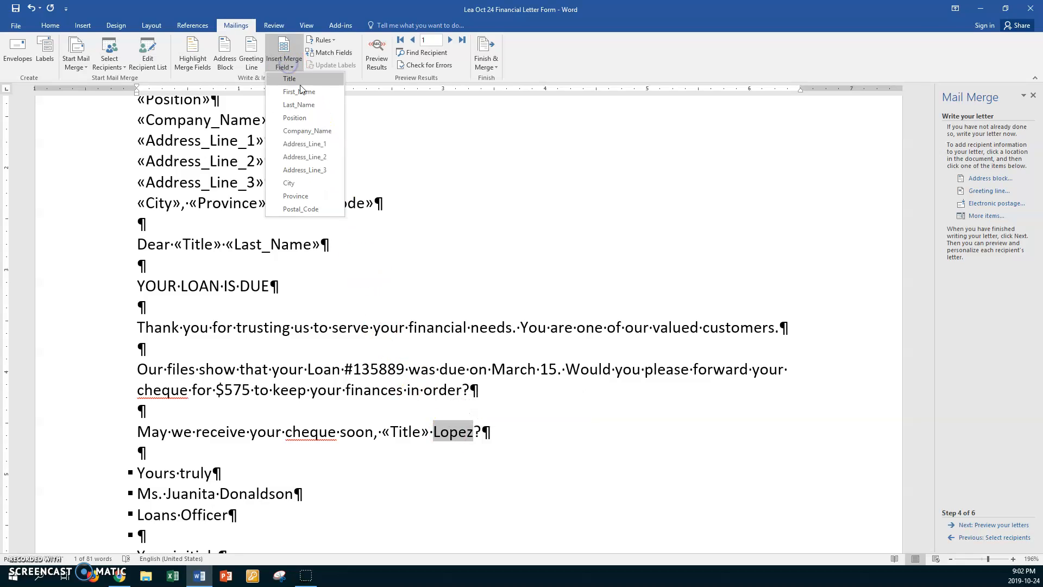
left_click(300, 104)
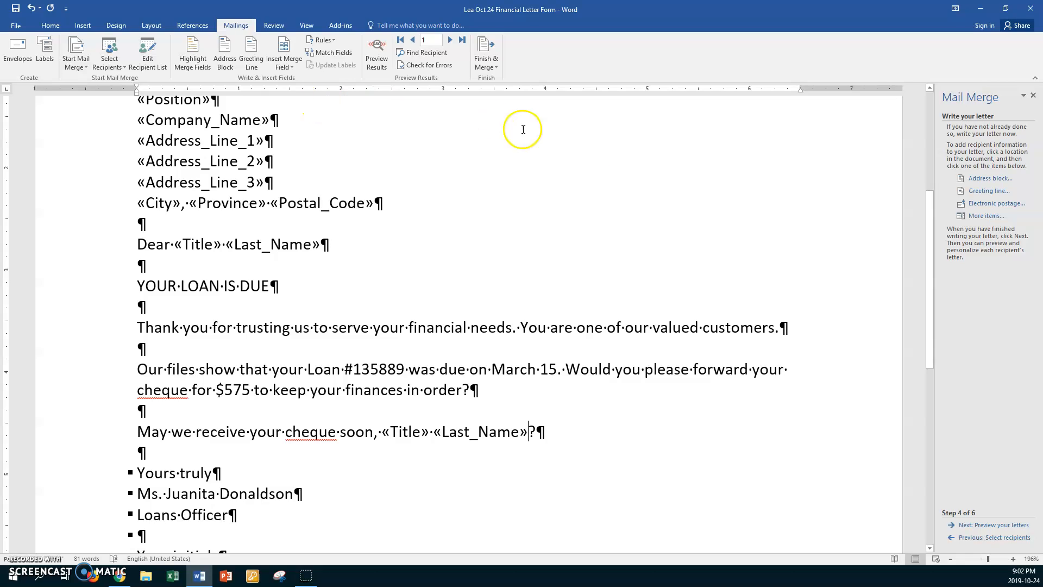
Step: Preview the merged letters and open the column customization of the Lea Oct 24 Financial Data source, saving pending changes
left_click(985, 526)
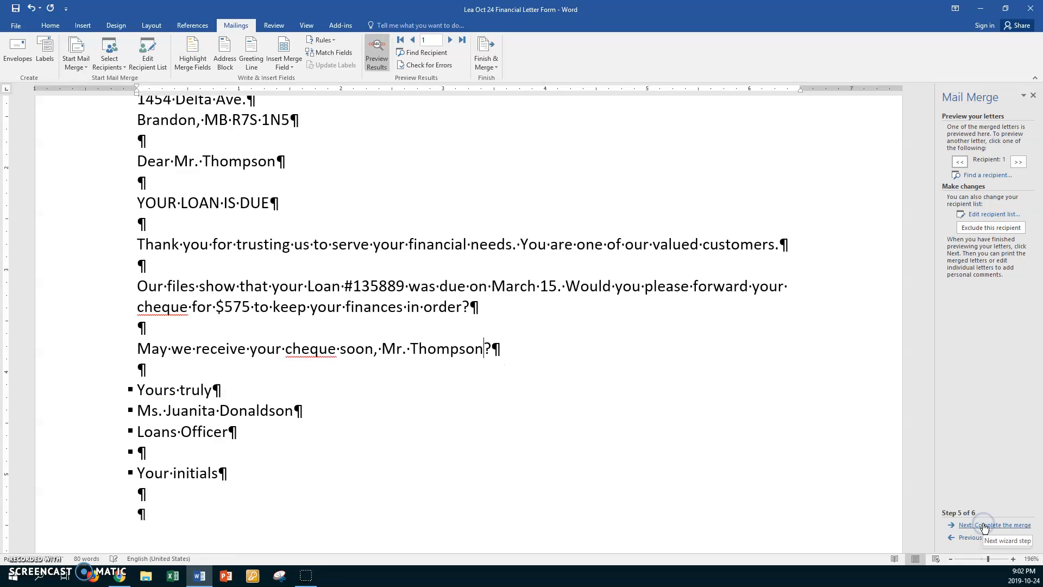
left_click(979, 217)
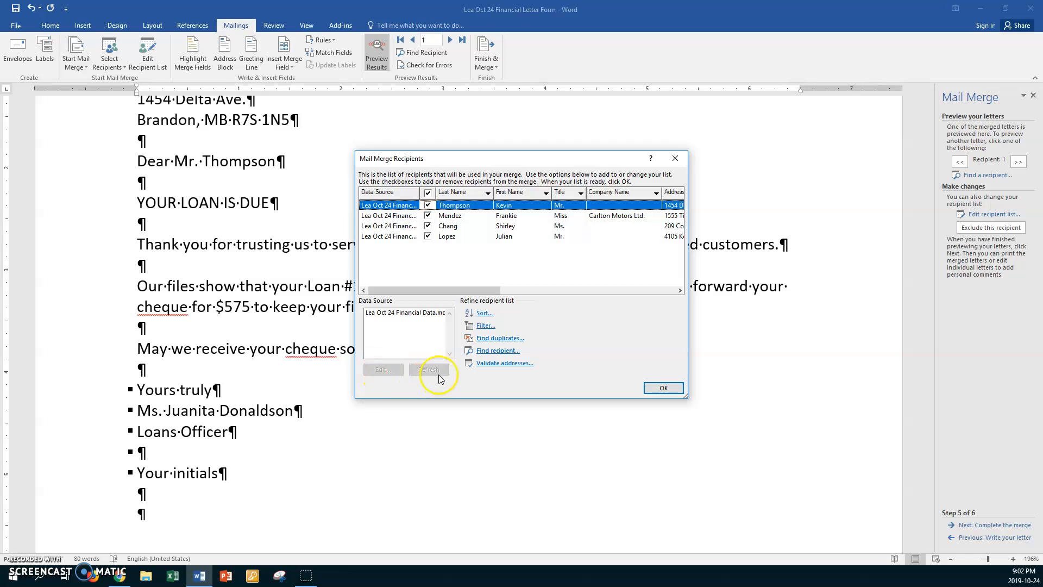
left_click(410, 315)
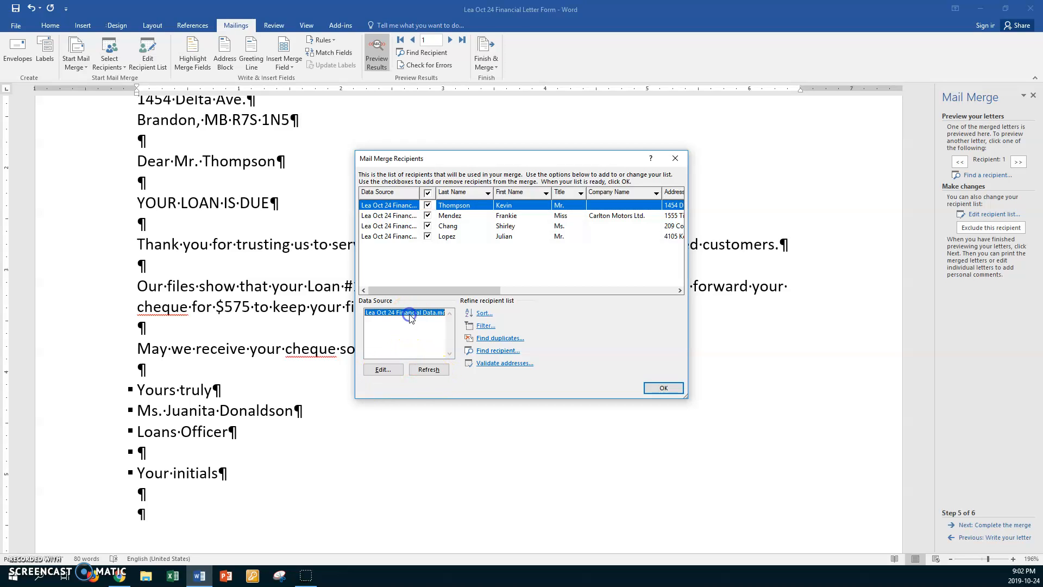
left_click(396, 369)
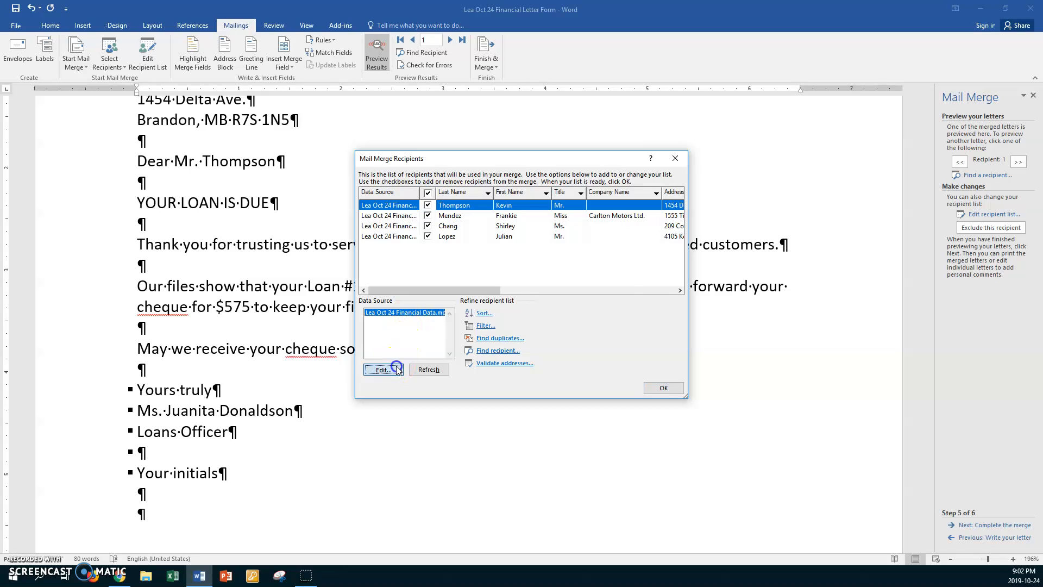
left_click(453, 376)
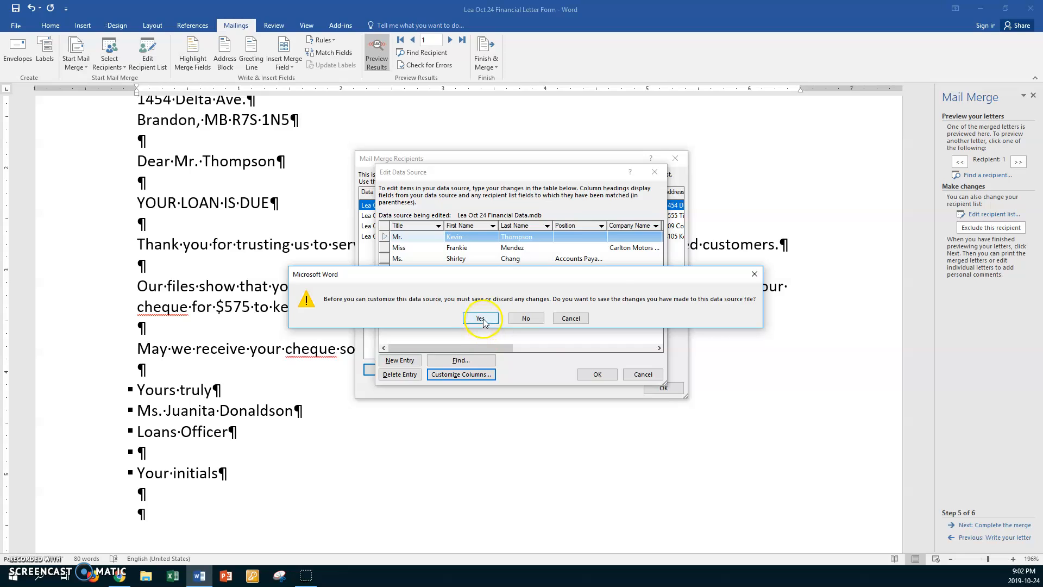
left_click(481, 319)
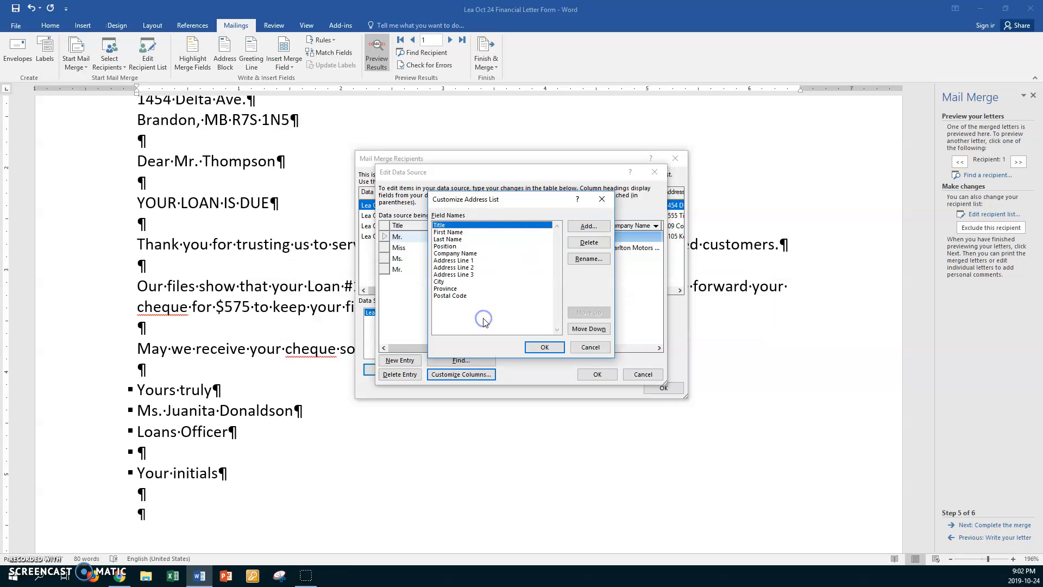
Step: Add a field named Amount Due after Postal Code in the address list
left_click(459, 295)
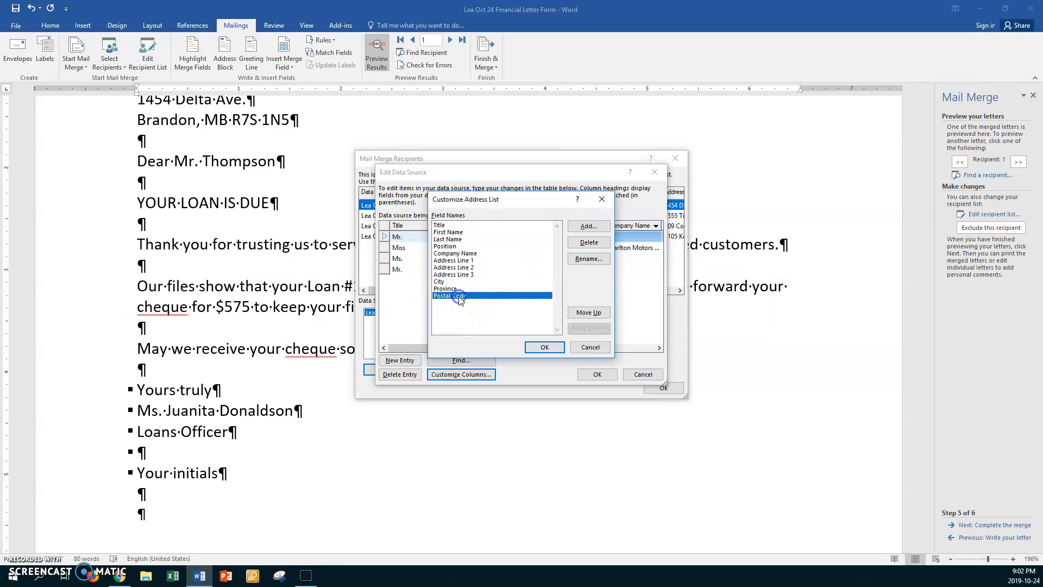
left_click(576, 228)
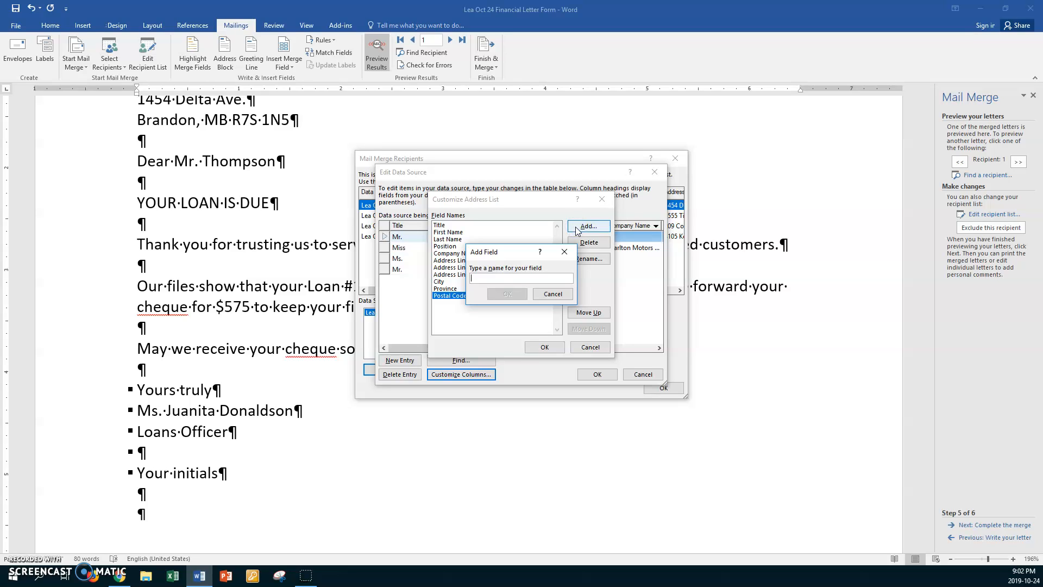
type("Amount Due")
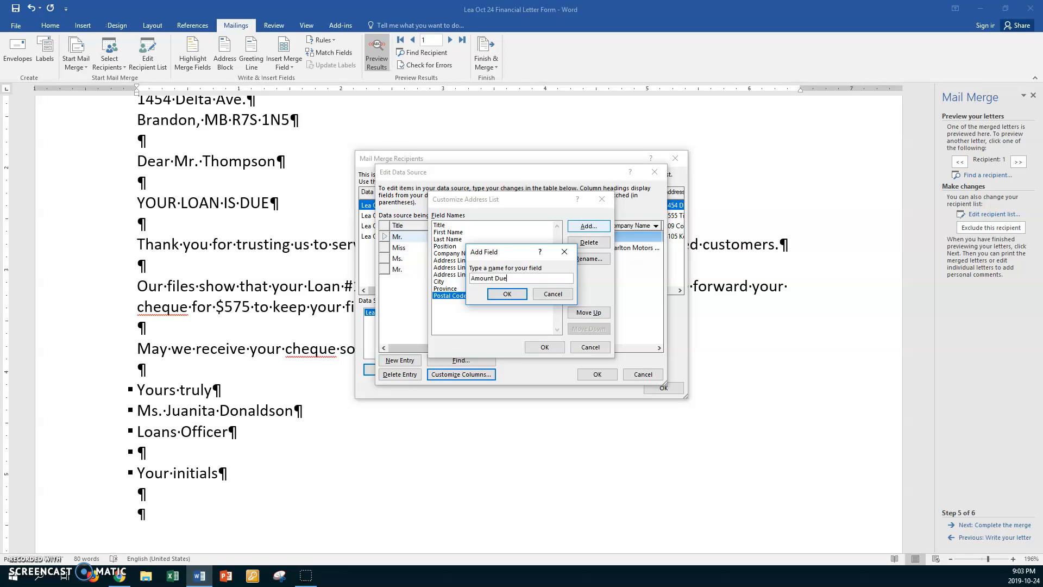
left_click(499, 295)
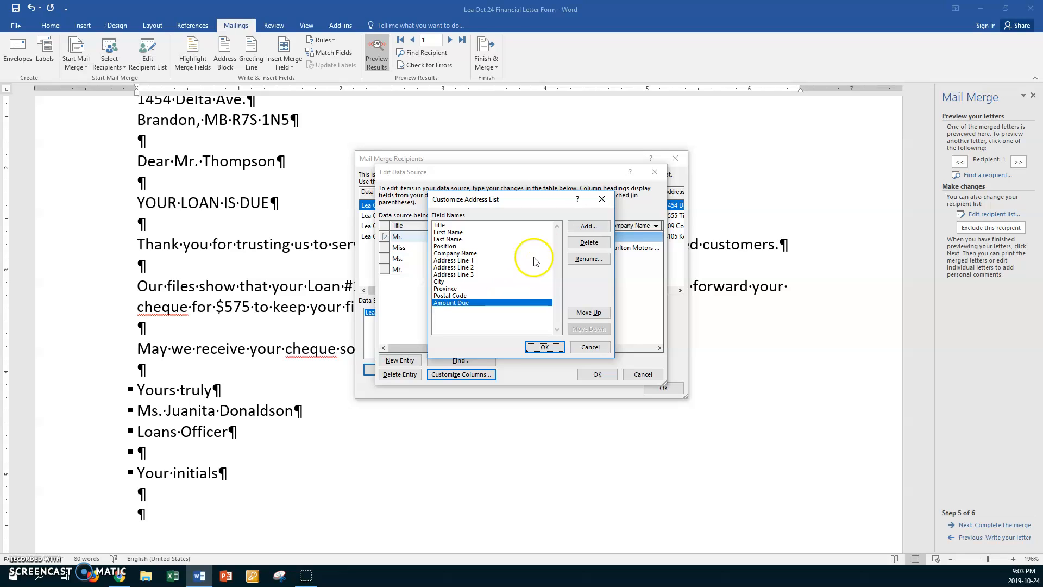
Step: Add a field named Loan Number after Amount Due and accept the customized address list
left_click(571, 228)
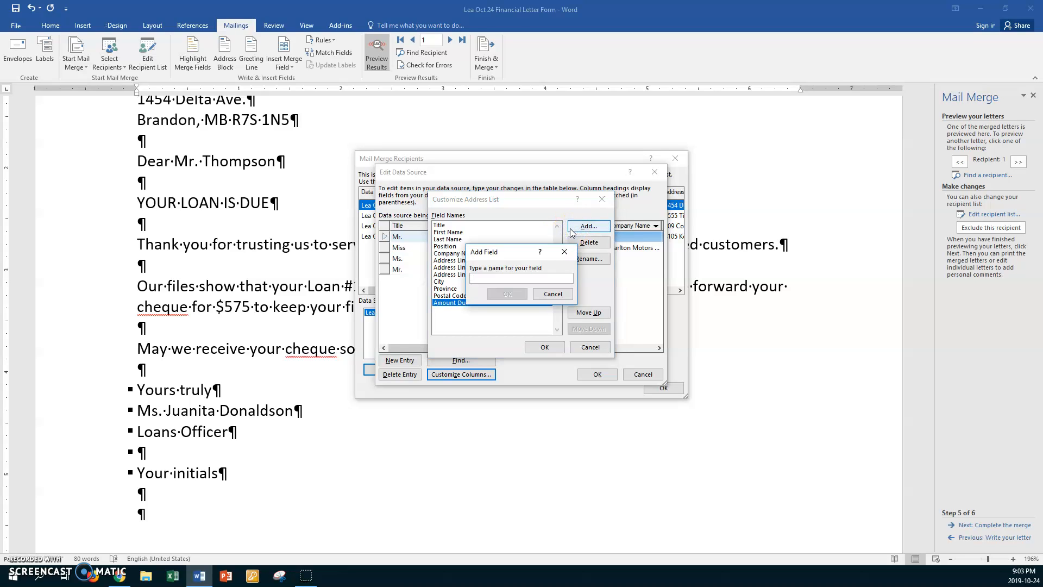
type("Loan Number")
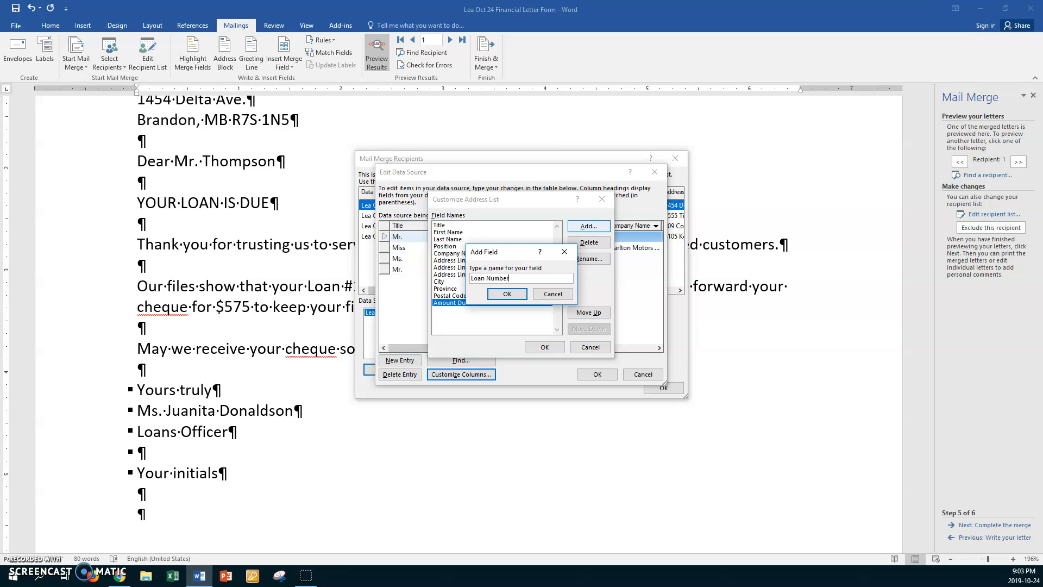
left_click(516, 294)
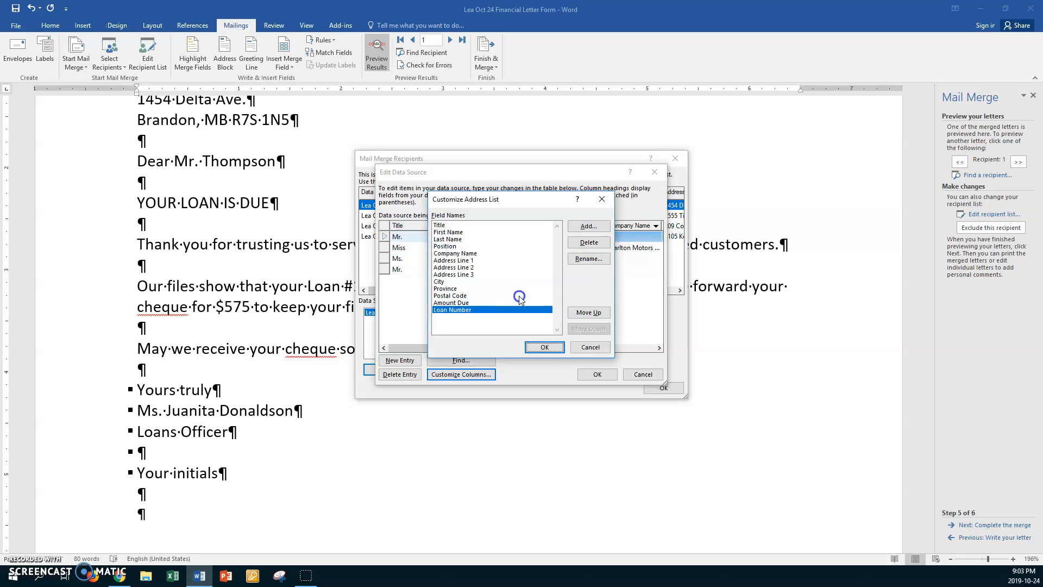
left_click(540, 346)
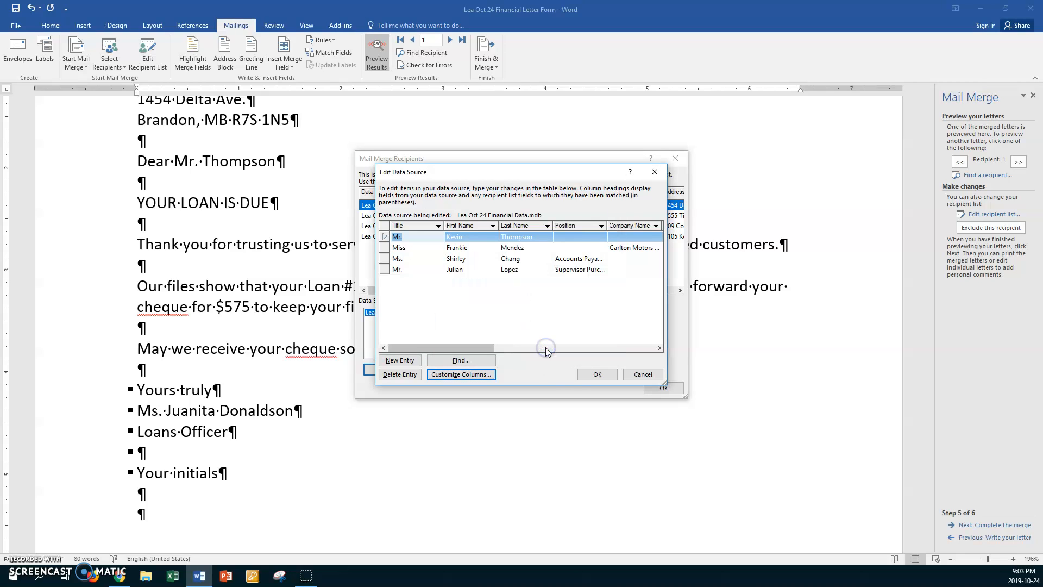
Step: Reposition and widen the Edit Data Source window until all columns through Loan Number fit
left_click_drag(667, 379, 885, 378)
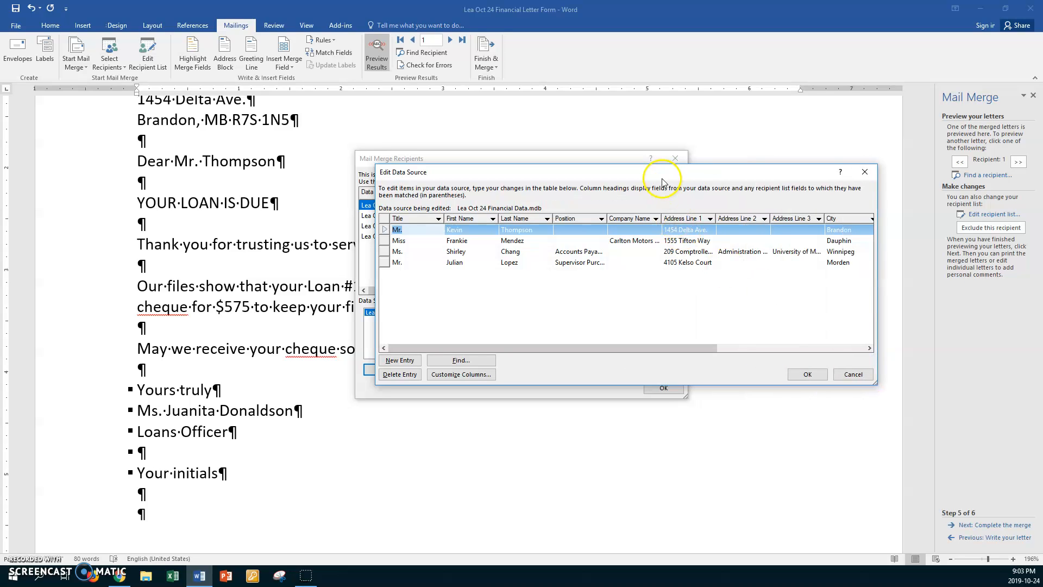
left_click_drag(661, 180, 408, 192)
left_click_drag(619, 394, 873, 386)
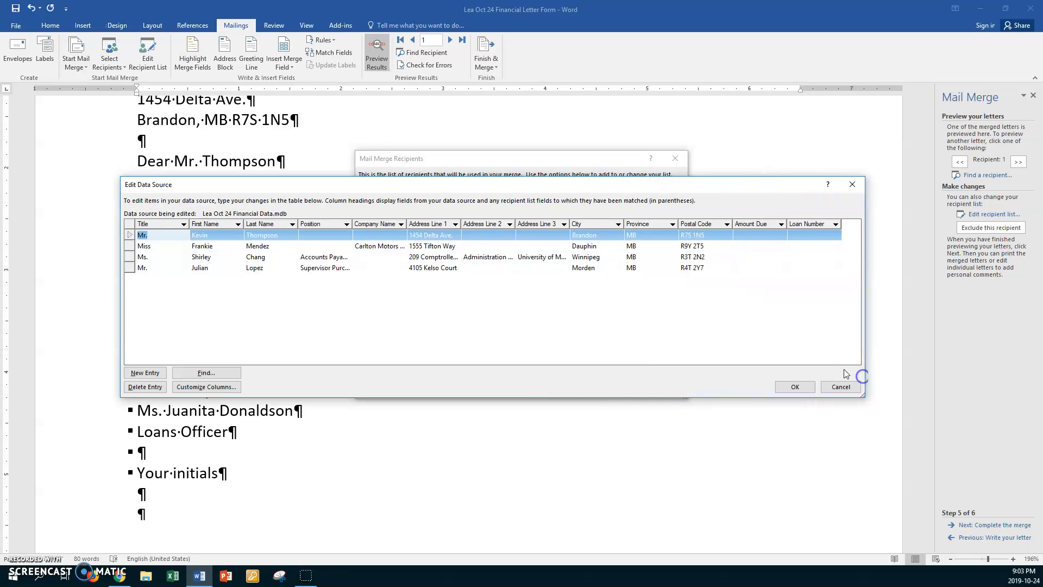
Step: Fill the Amount Due column for the four recipients in order with 500, 760, 600 and 575
left_click(750, 235)
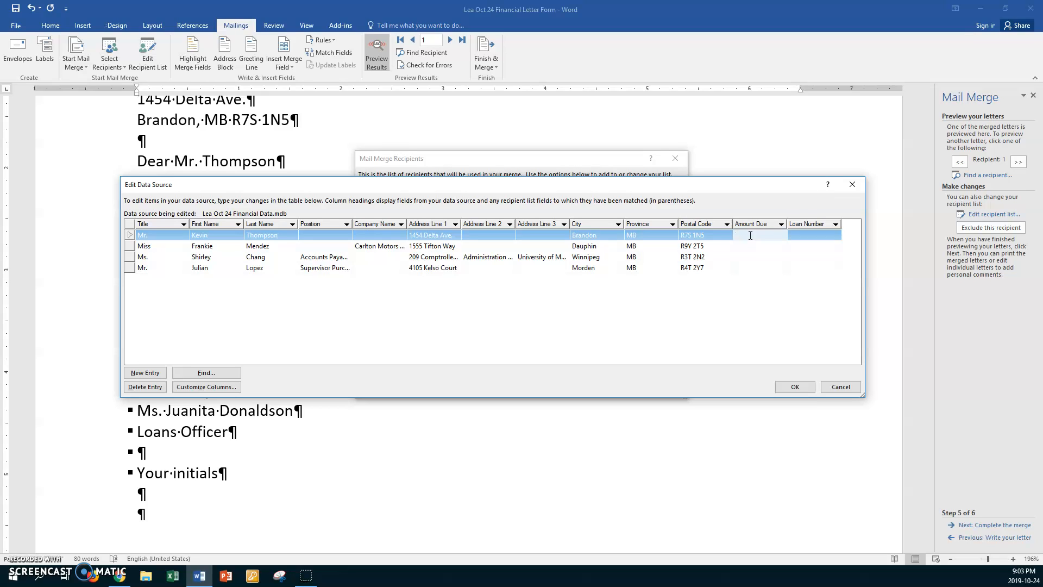
type("500")
key("Down")
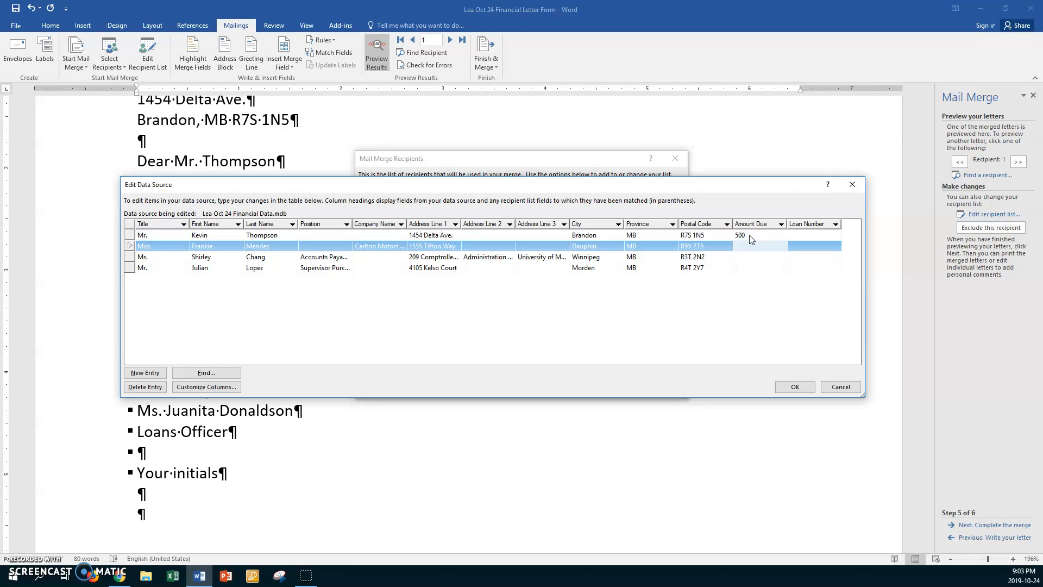
type("760")
key("Down")
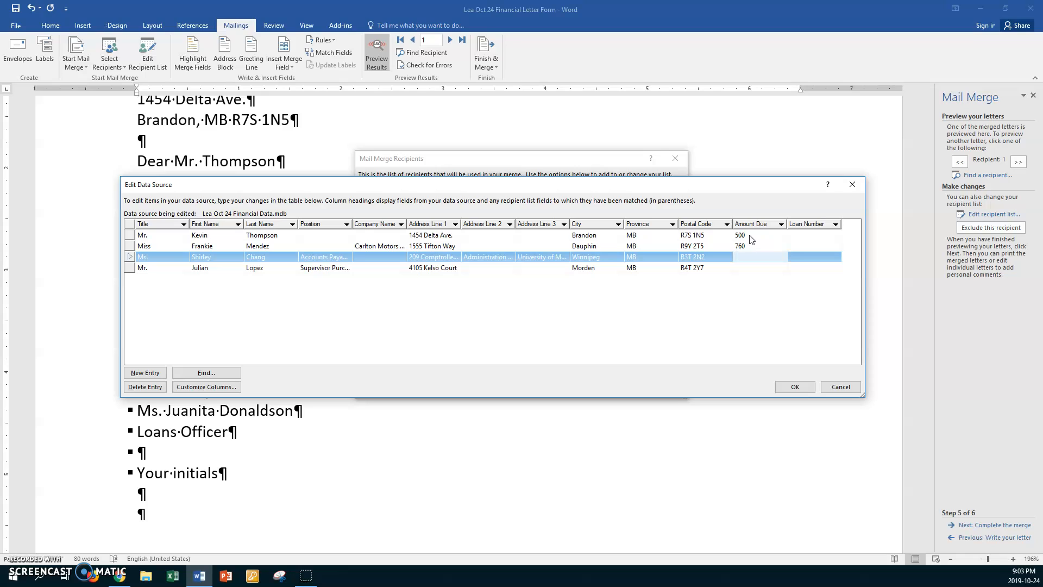
type("600")
key("Down")
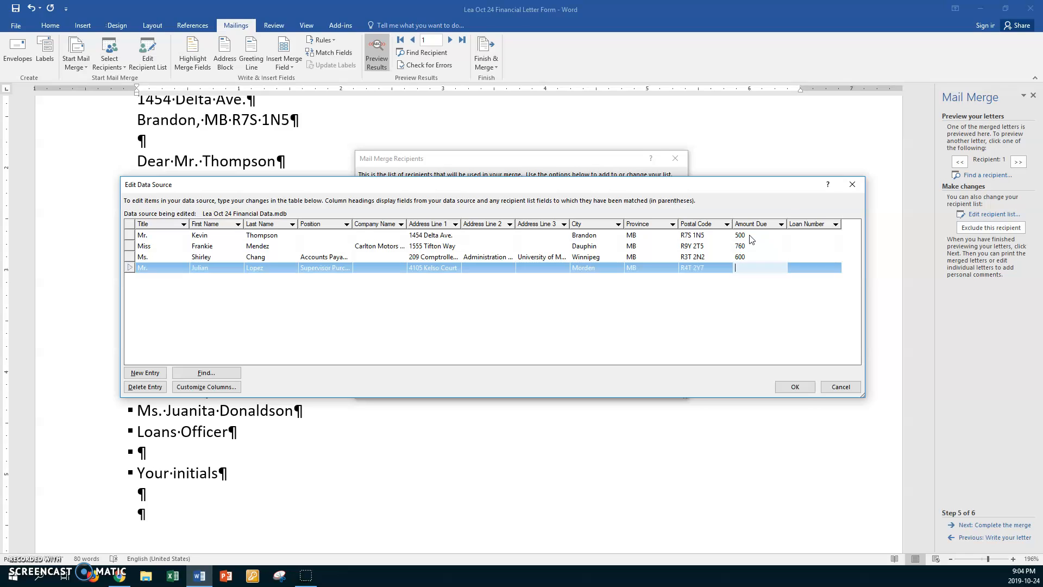
type("575")
Step: Enter each of the four recipients' loan numbers in the Loan Number column
left_click(810, 233)
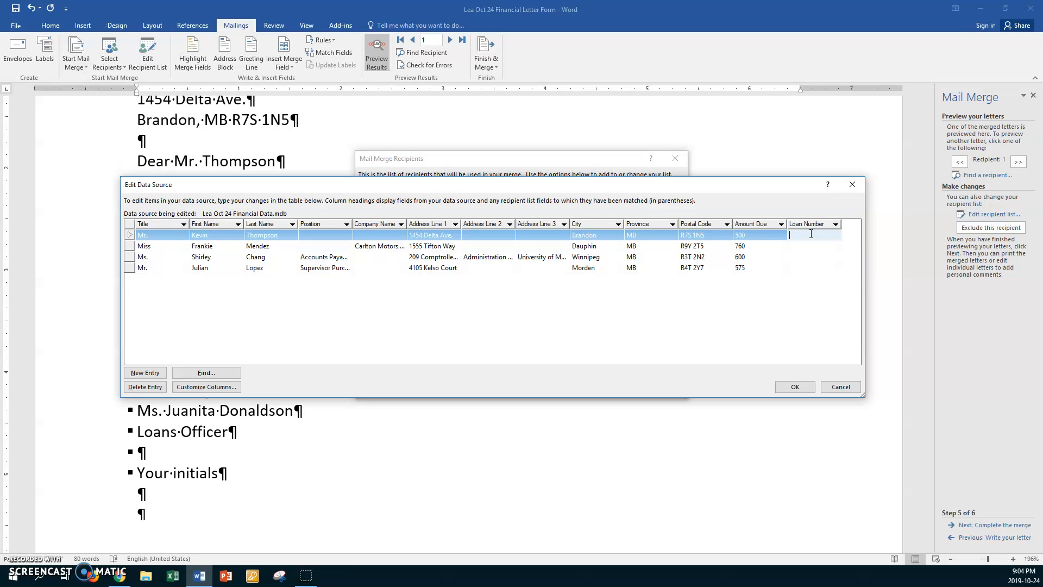
type("786443")
key("Down")
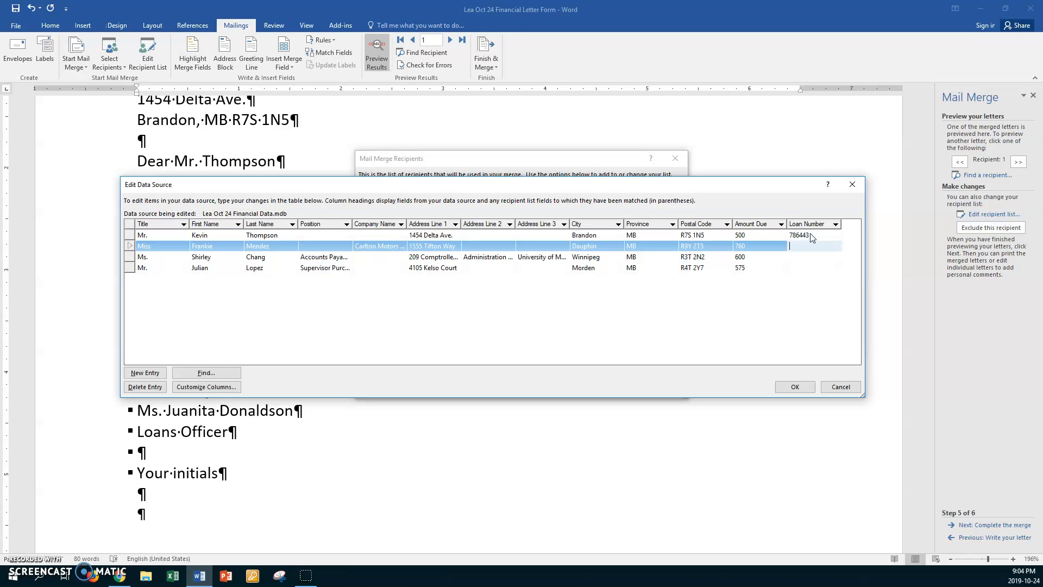
type("890445")
key("Down")
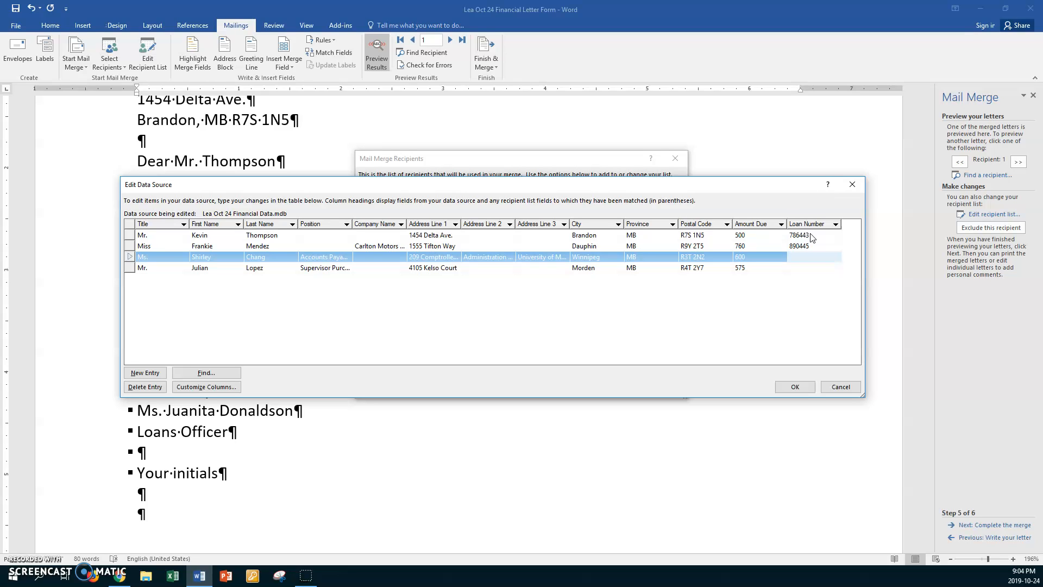
type("899345")
key("Down")
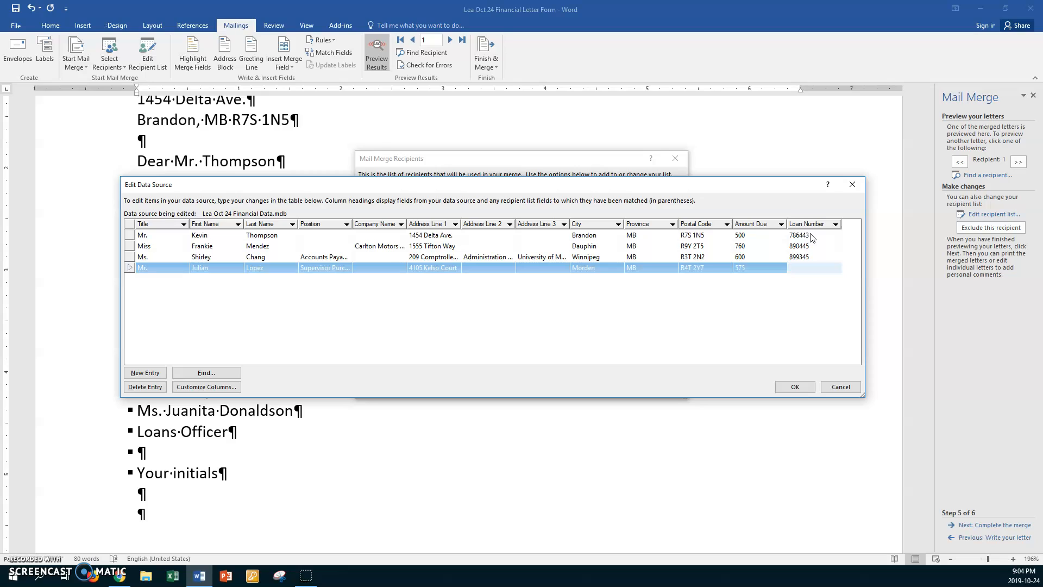
type("135889")
Step: Save the changes to the recipient data source, sort the recipients by last name in ascending order and accept the list
left_click(808, 391)
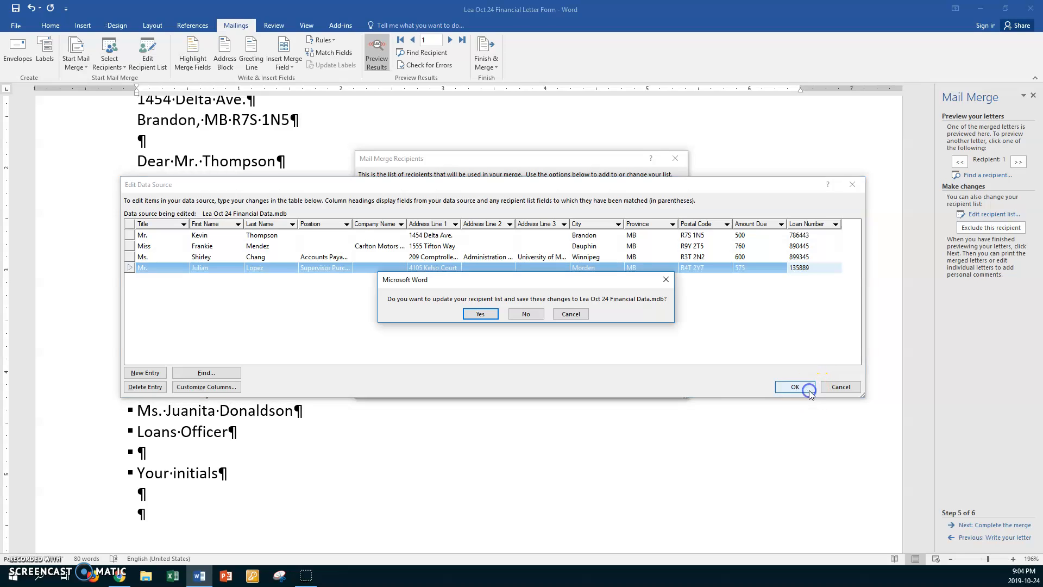
left_click(481, 314)
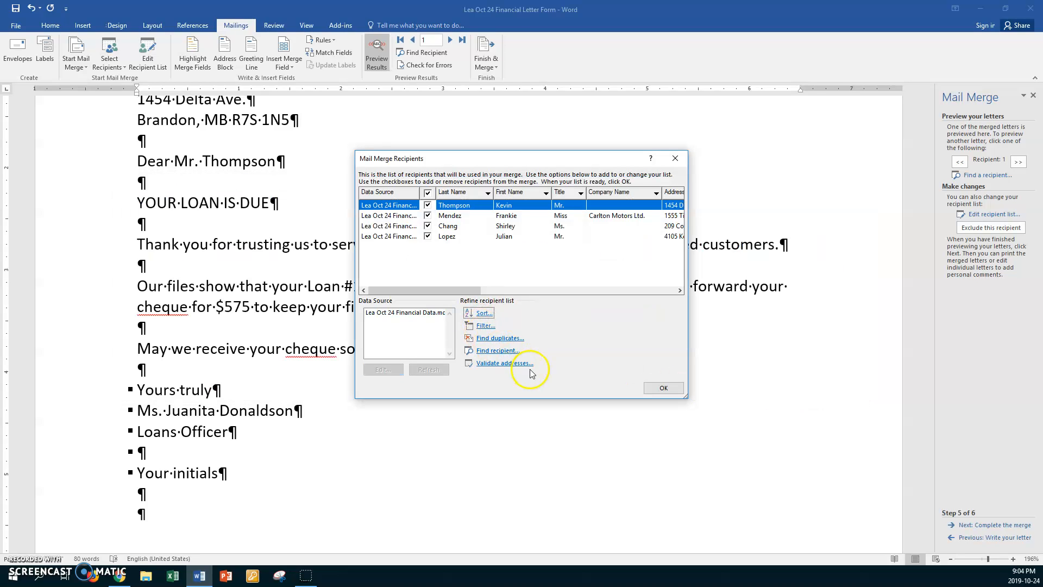
left_click(453, 192)
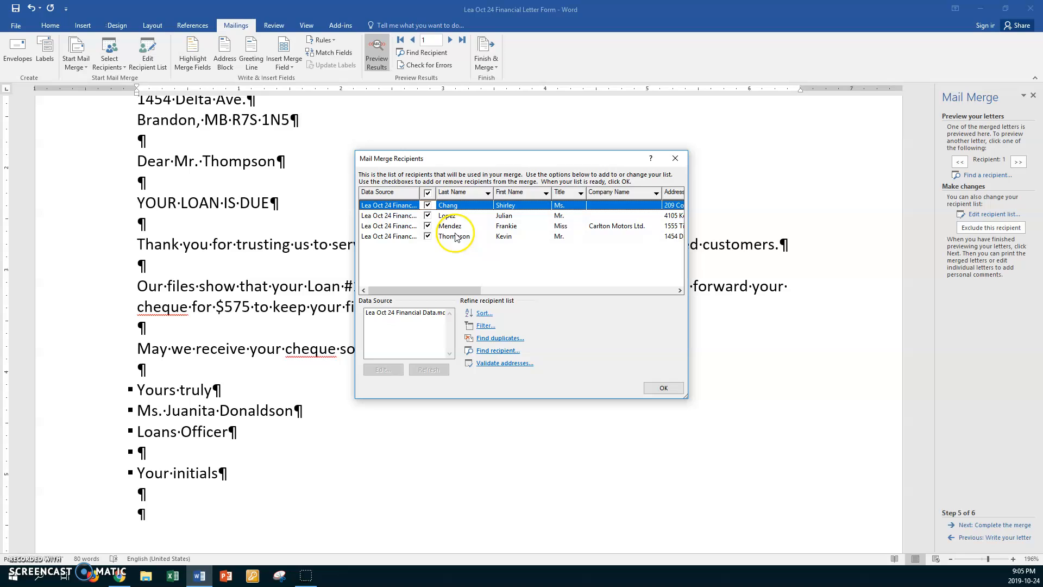
left_click(654, 389)
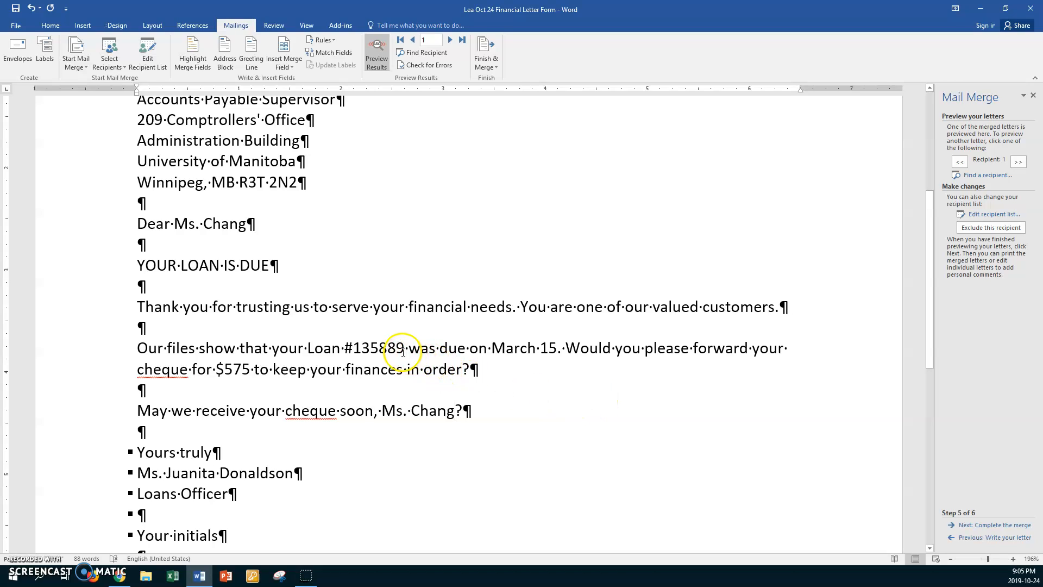
Step: In the body paragraph, replace the typed loan number with the Loan_Number merge field and the 575 amount with the Amount_Due merge field
left_click_drag(405, 348, 357, 350)
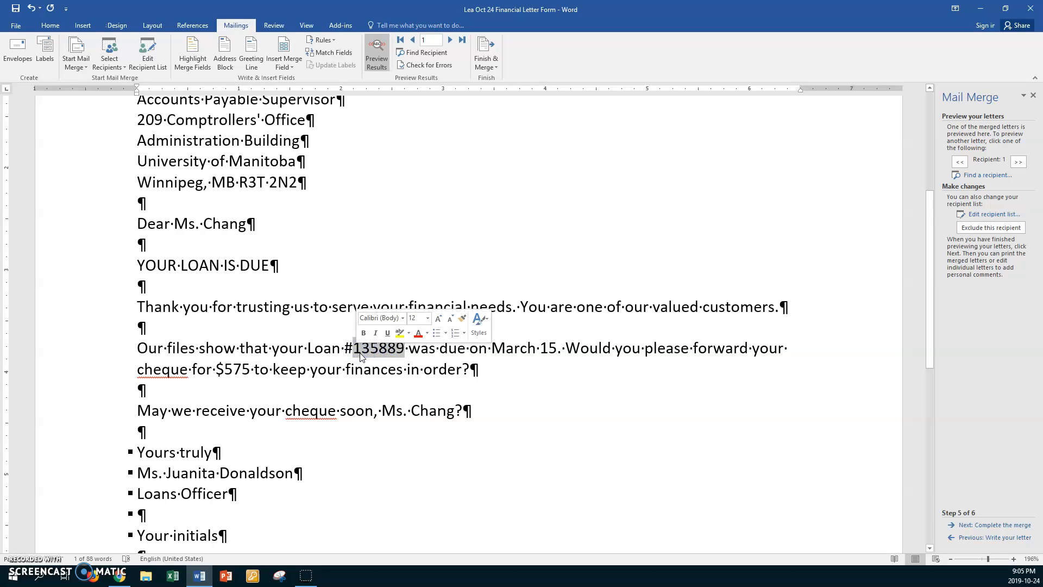
left_click(291, 65)
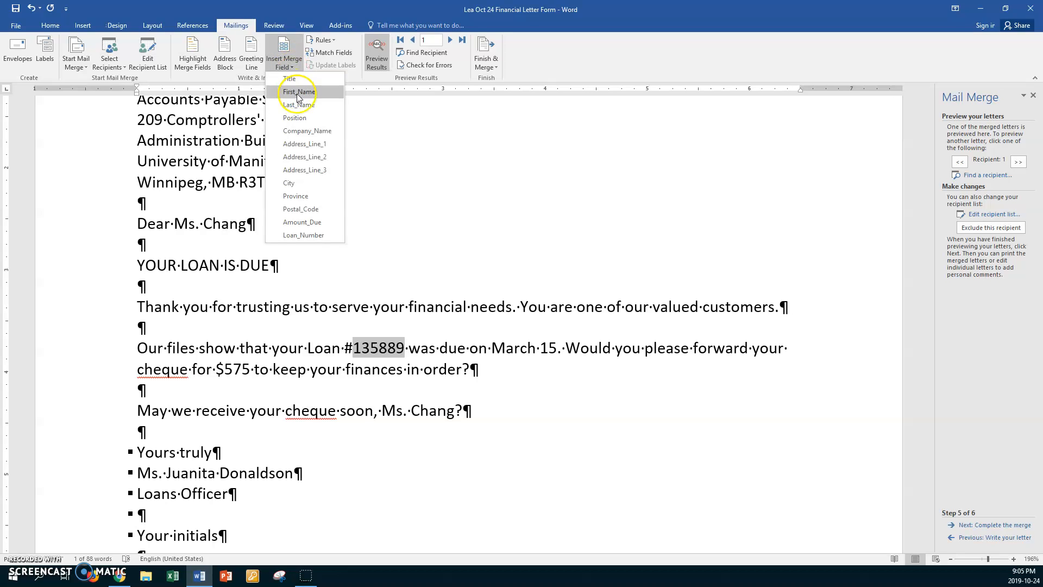
left_click(302, 234)
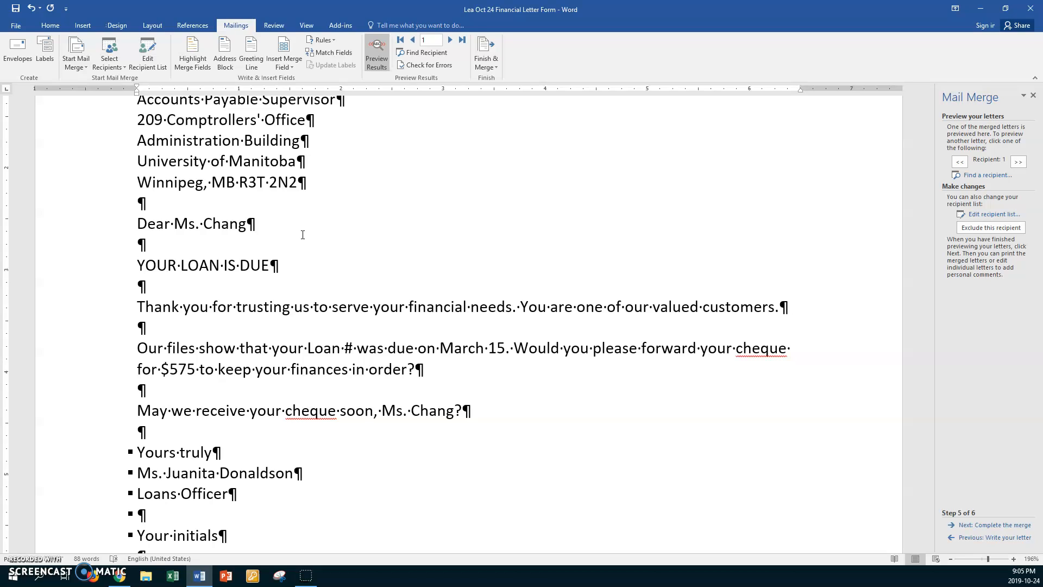
double_click(196, 370)
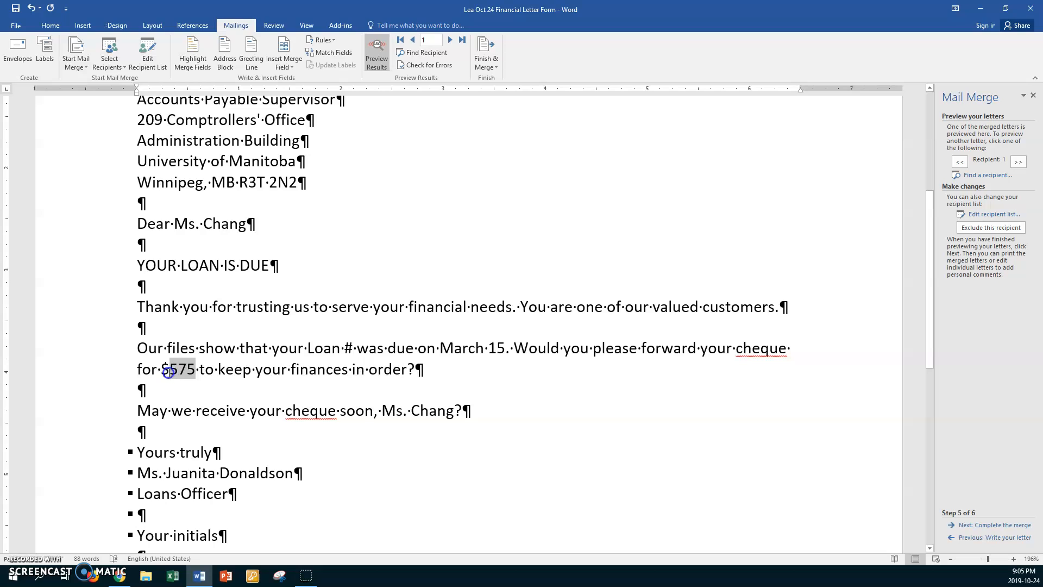
left_click(285, 65)
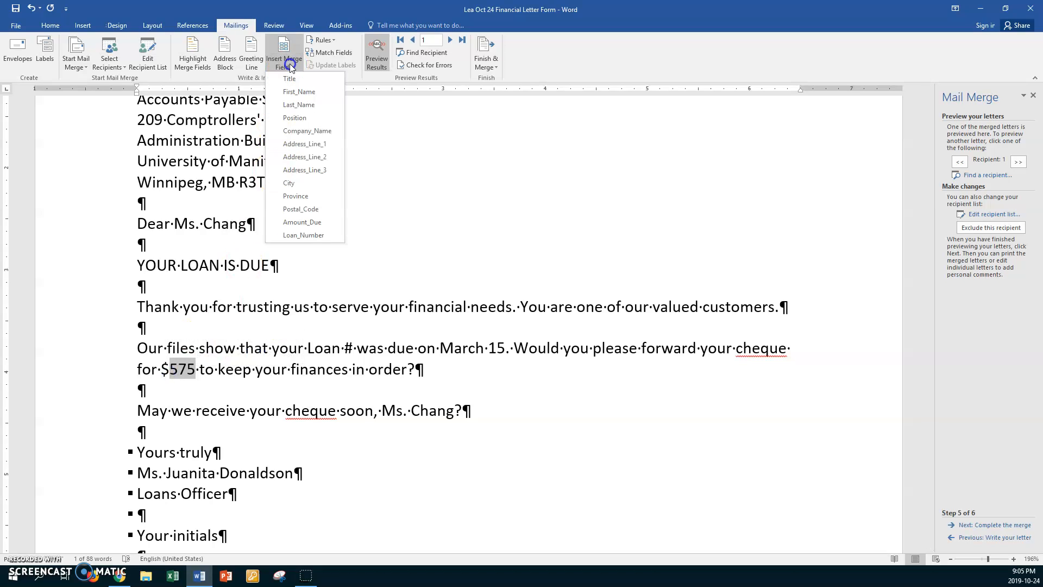
left_click(302, 222)
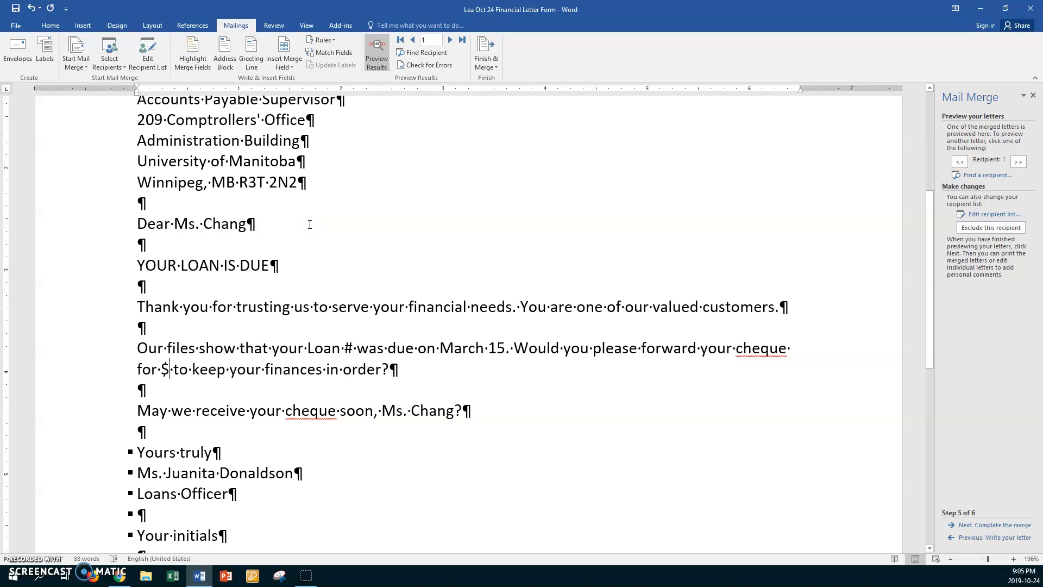
Step: Add five blank lines between "Yours truly" and the signatory's name in the letter closing
scroll(309, 224, "down", 2)
left_click(226, 351)
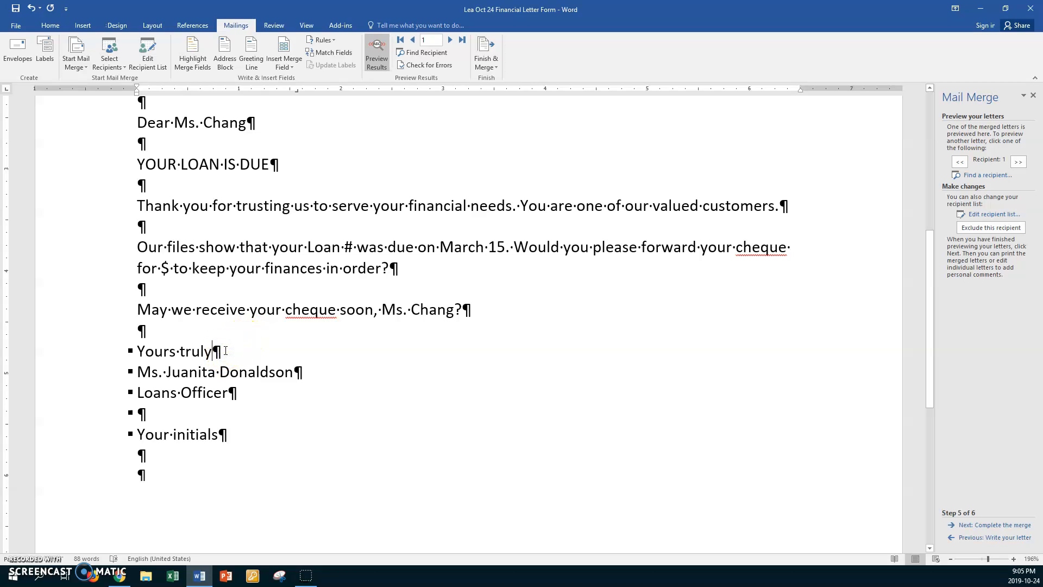
key("Return")
key("Return")
key("Return")
key("Return")
key("Return")
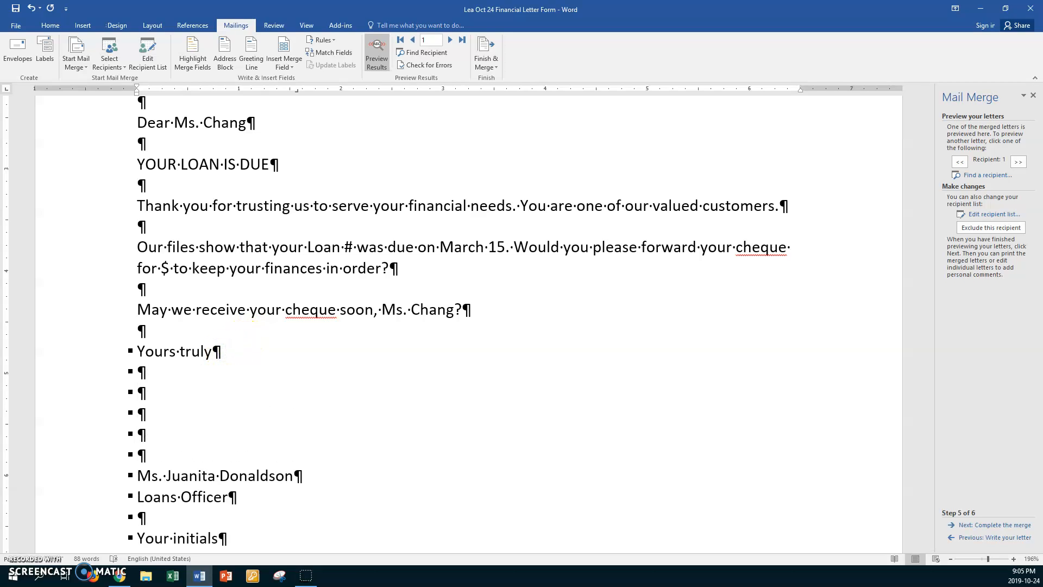
key("BackSpace")
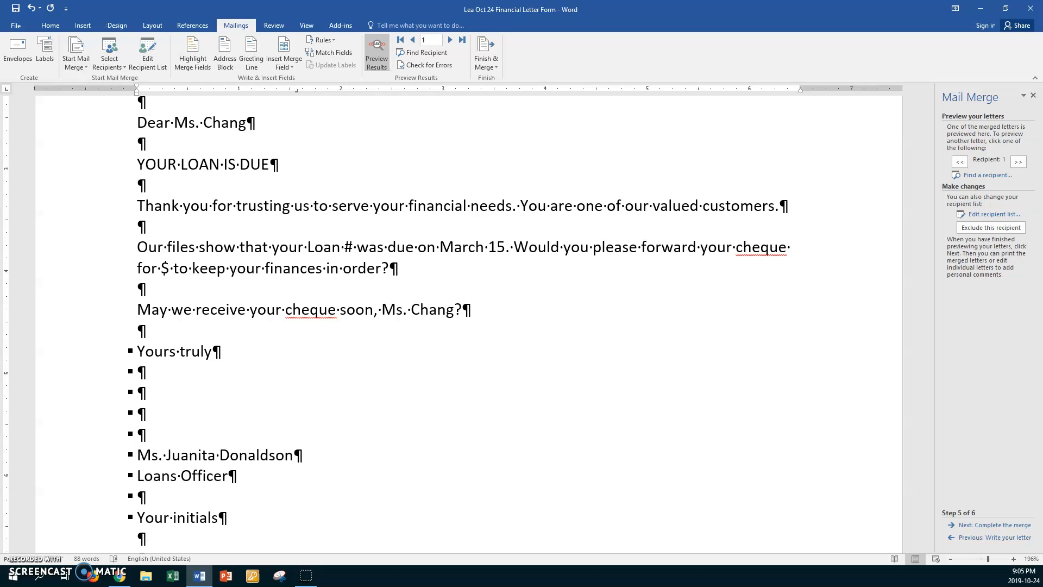
key("Return")
Step: Replace the "Your initials" placeholder line at the end of the letter with the typist's initials
scroll(188, 363, "down", 3)
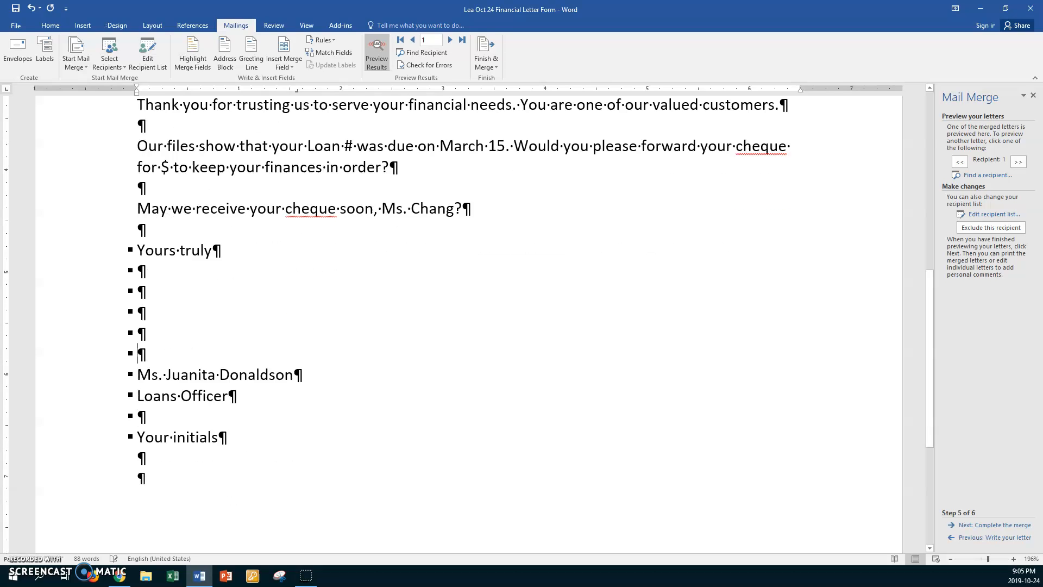
left_click(108, 390)
type("Im")
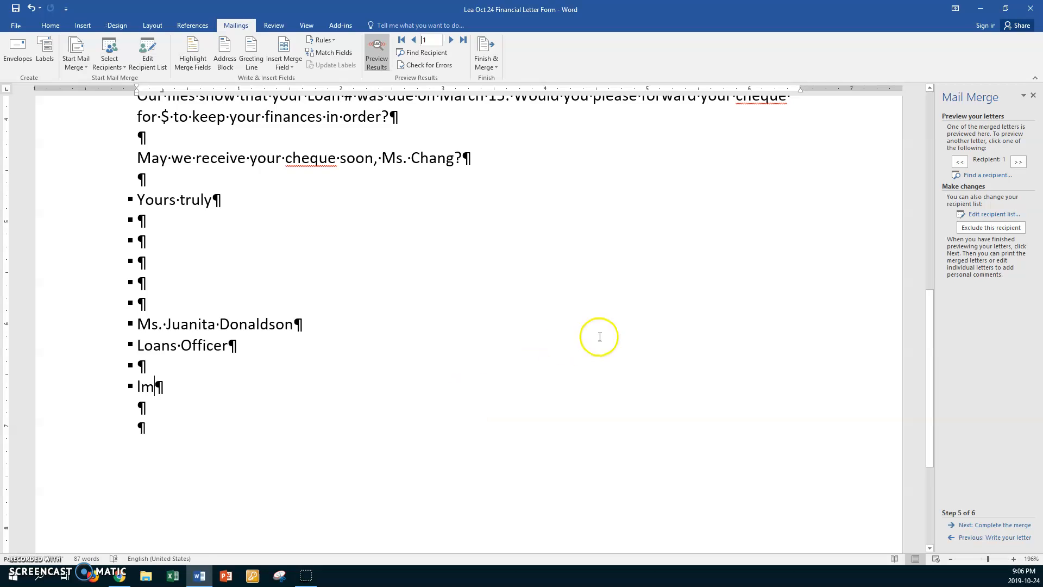
Step: Preview the merged letters of all four recipients, checking address, salutation, loan number and amount, and return to the first recipient
scroll(676, 360, "up", 4)
scroll(678, 364, "up", 2)
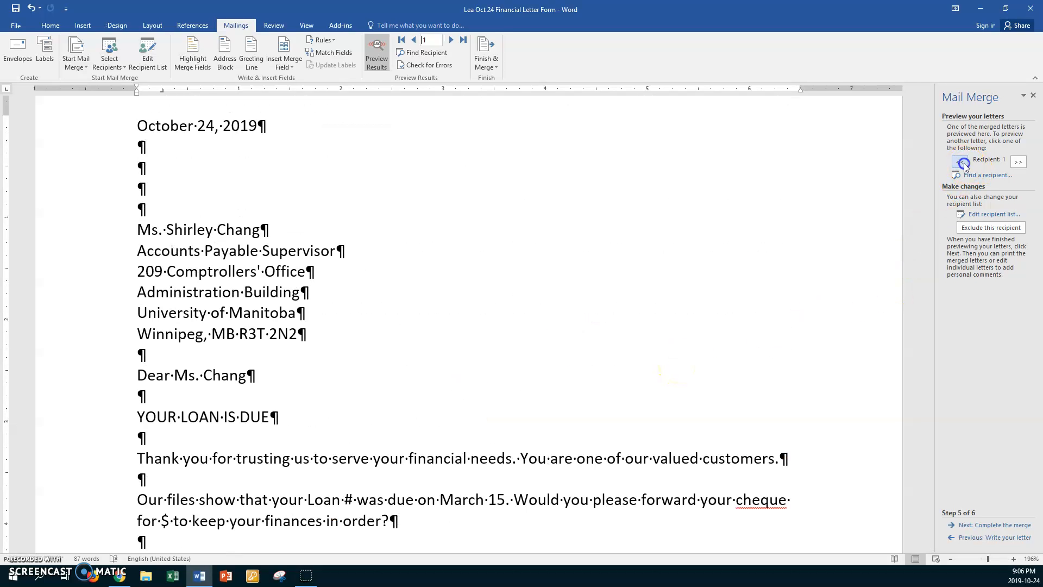
left_click(1017, 163)
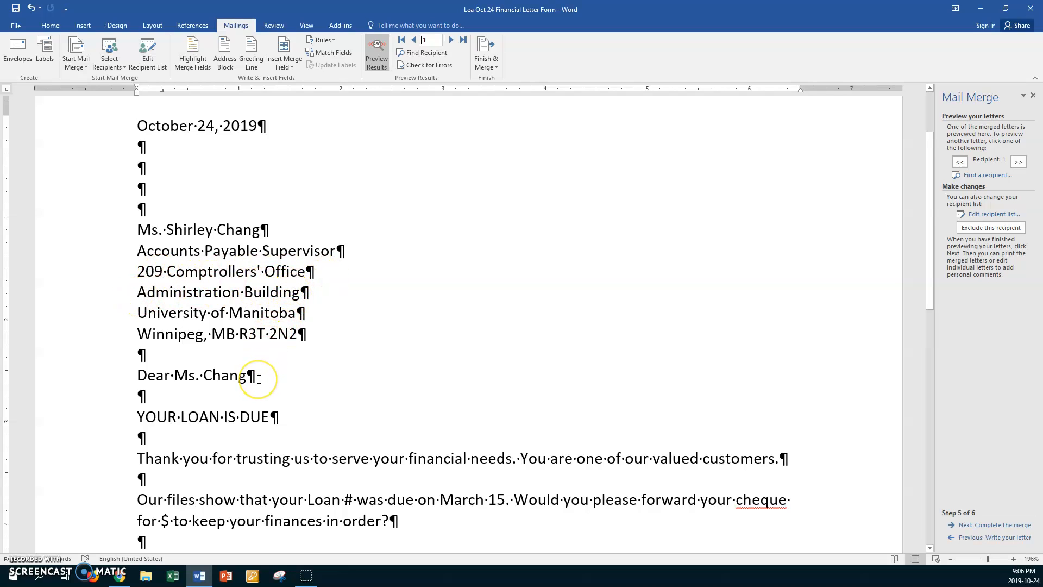
scroll(259, 379, "down", 3)
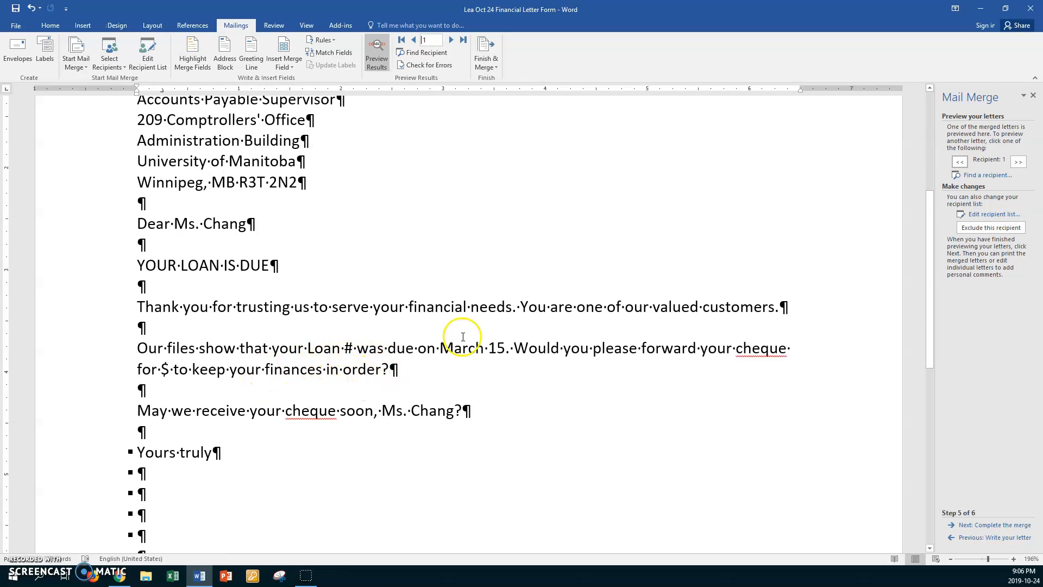
left_click(1019, 163)
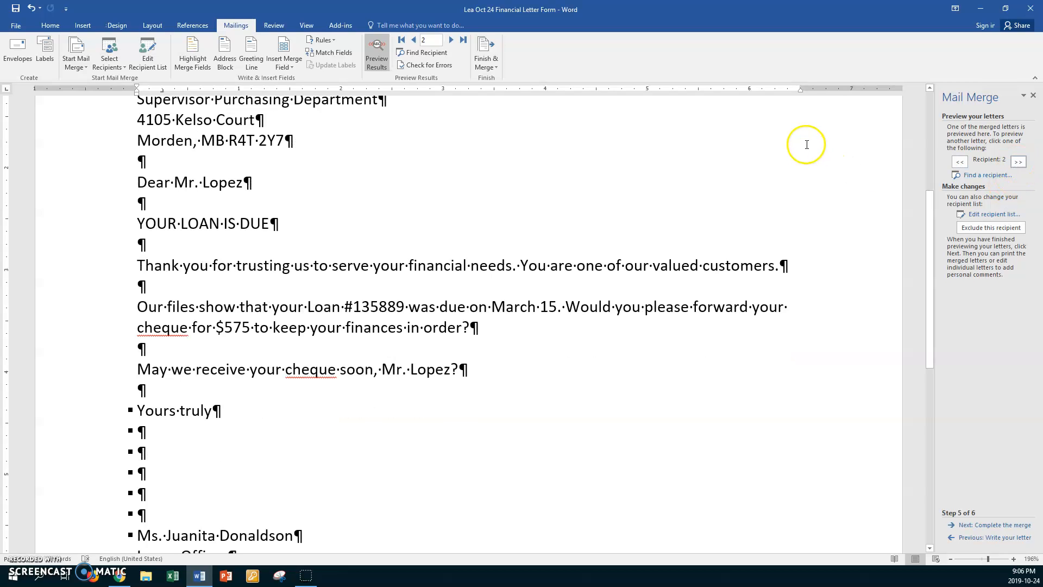
scroll(771, 158, "up", 5)
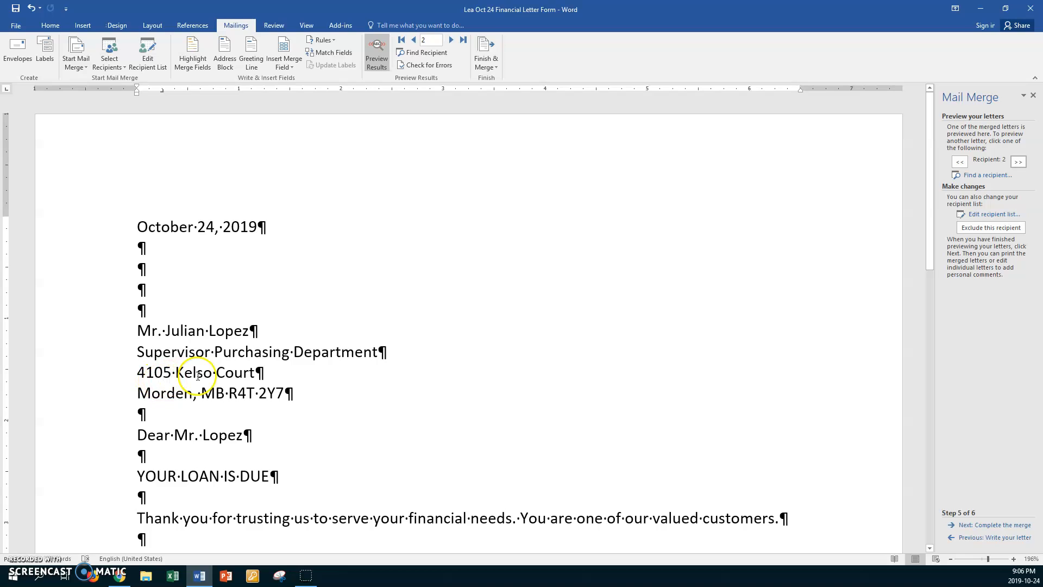
scroll(293, 365, "down", 3)
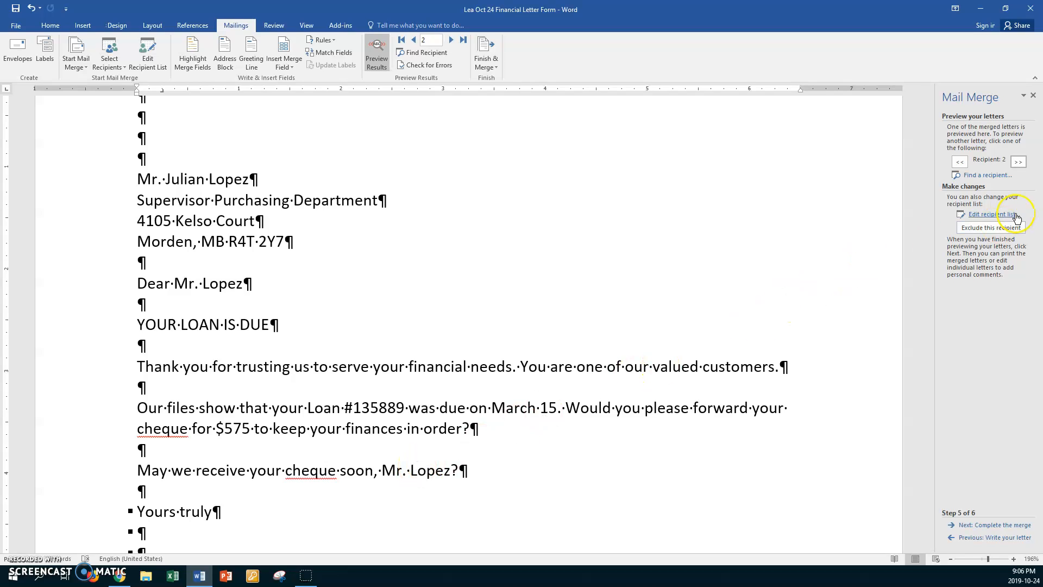
left_click(1014, 162)
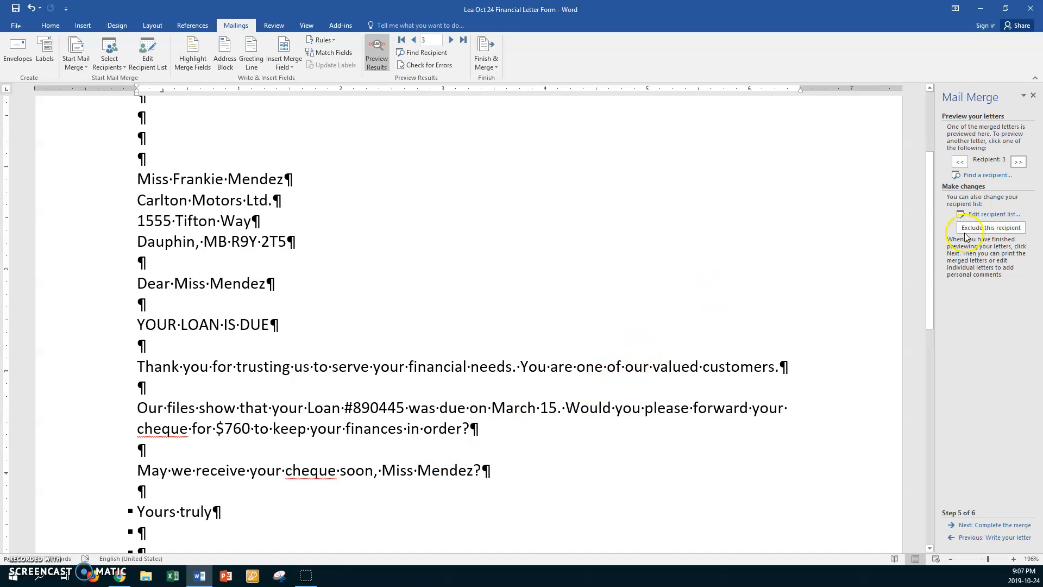
left_click(1017, 162)
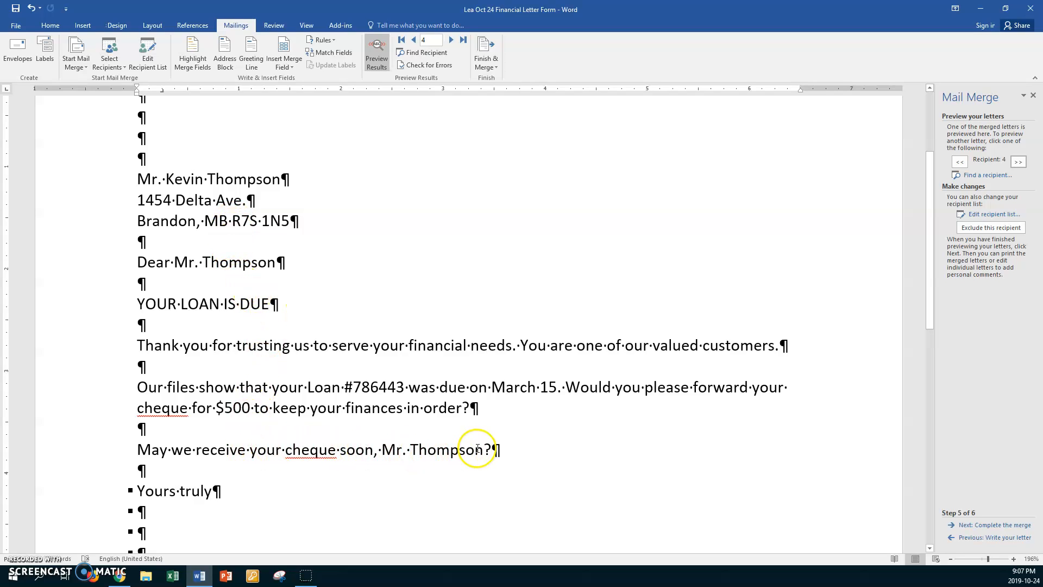
left_click(959, 162)
left_click(960, 162)
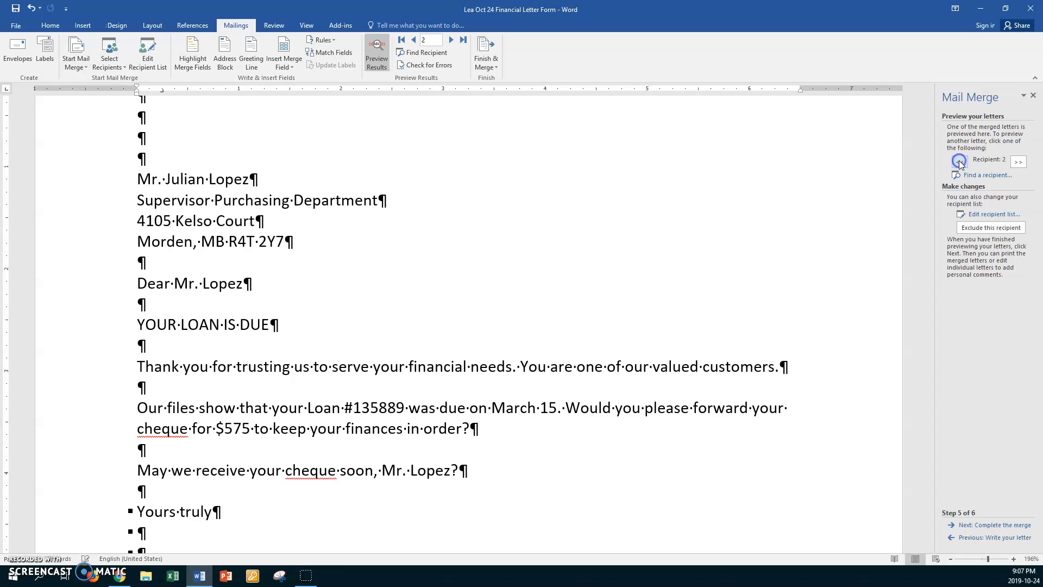
left_click(959, 162)
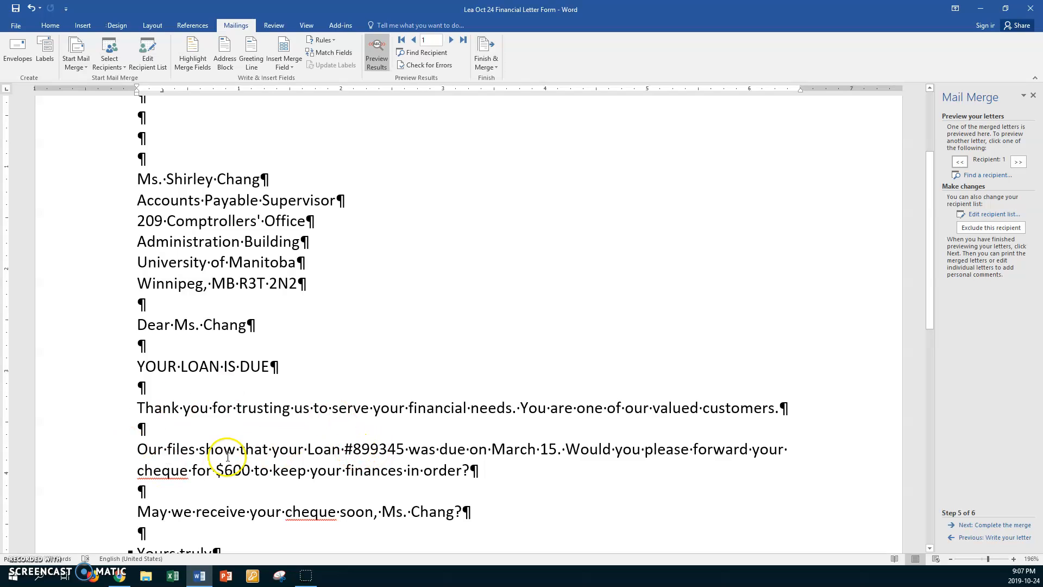
Step: Replace the space between "March" and "15" in the body paragraph with a nonbreaking space
left_click(541, 448)
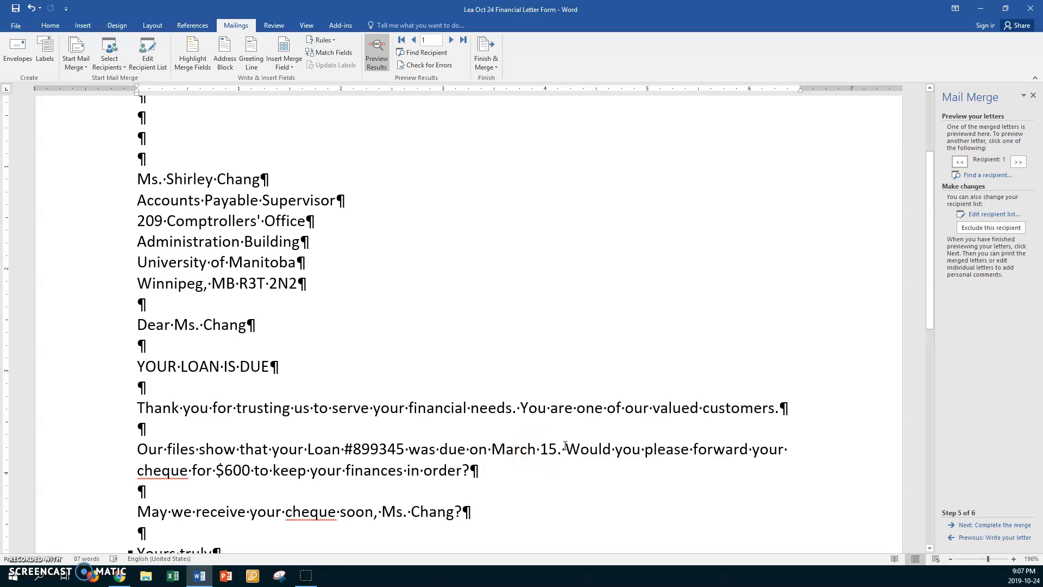
key("BackSpace")
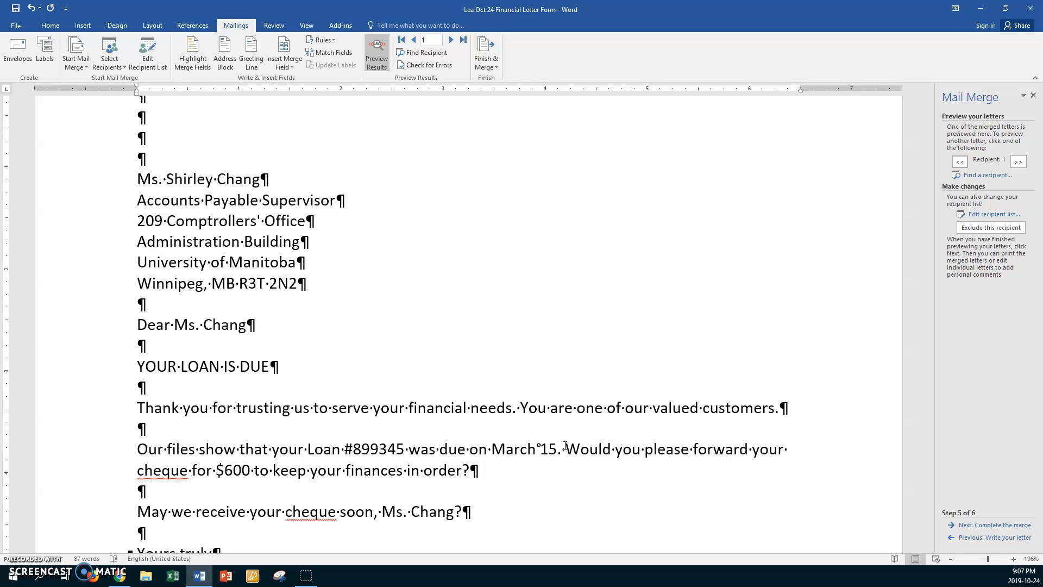
Step: Set custom page margins of 2.5 inches at the top and 0.5 inches at the bottom for the whole document
scroll(458, 374, "up", 3)
left_click(276, 228)
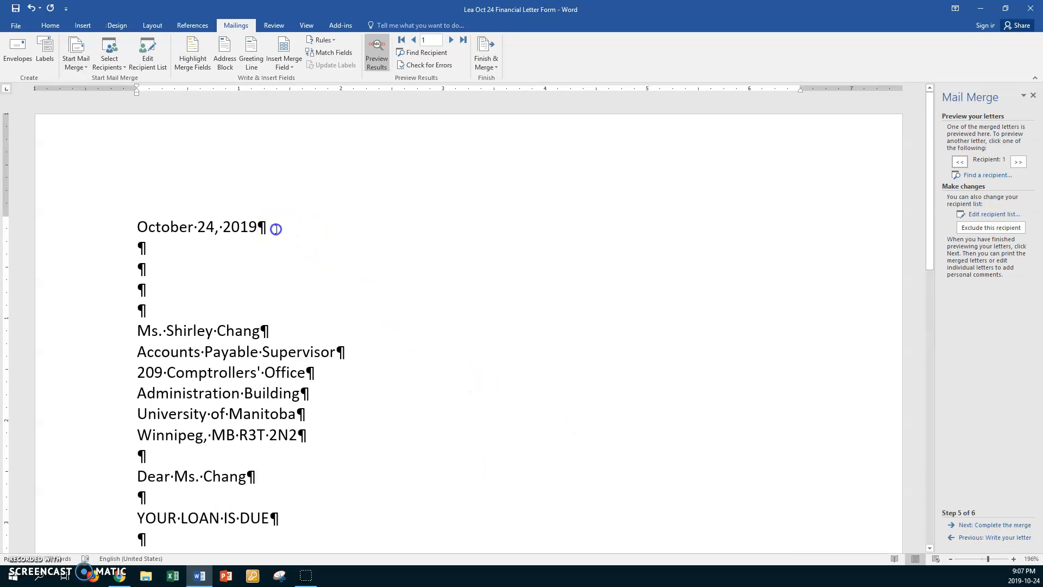
left_click(155, 28)
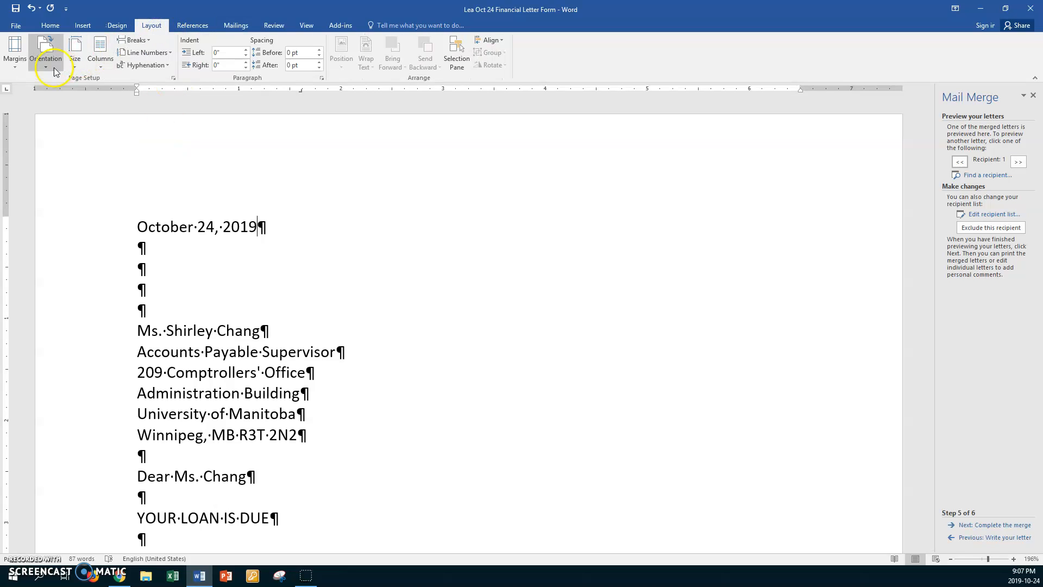
left_click(20, 66)
left_click(54, 294)
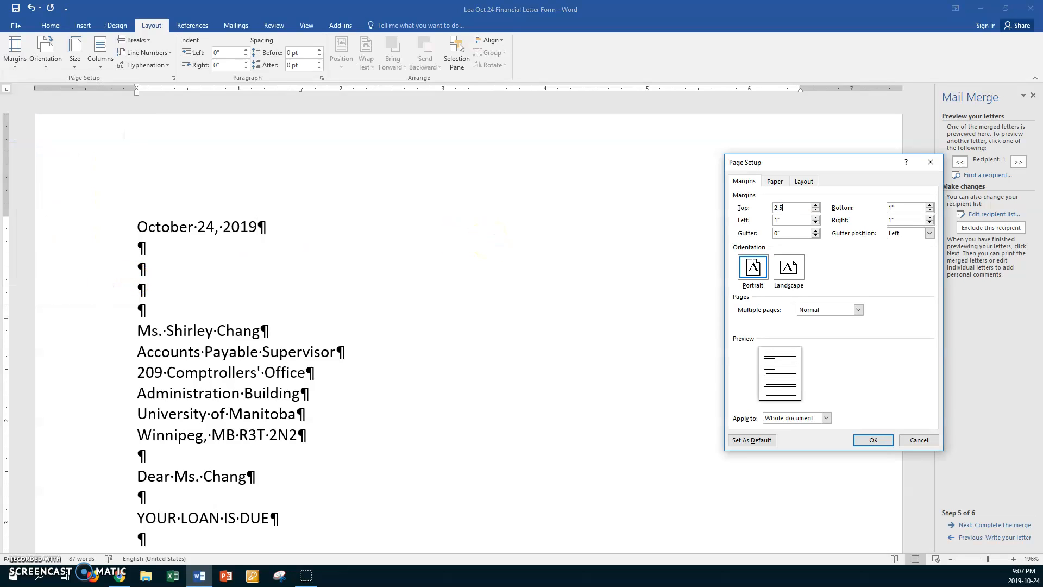
type("2.5")
key("Tab")
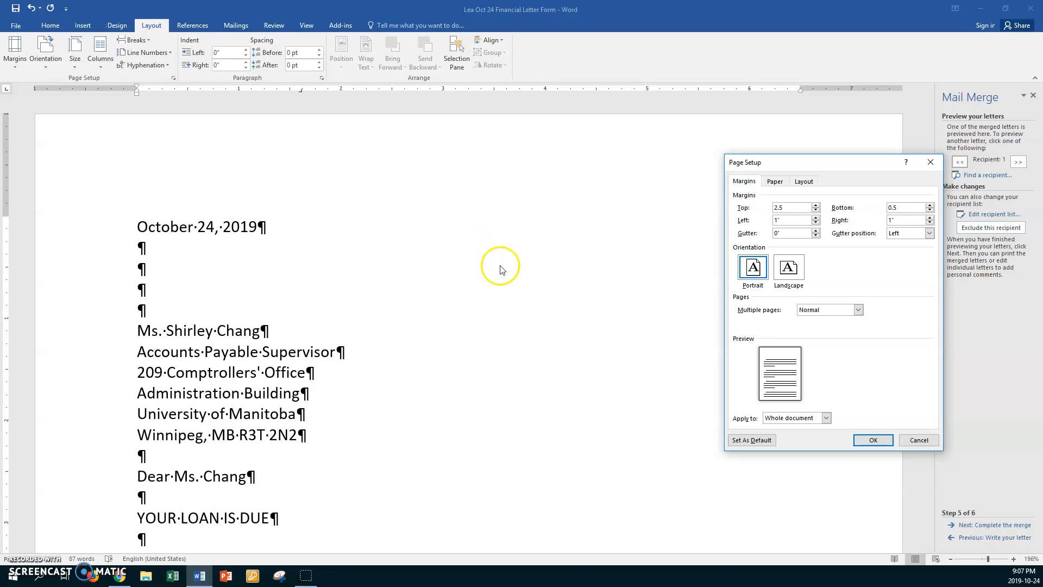
left_click(870, 441)
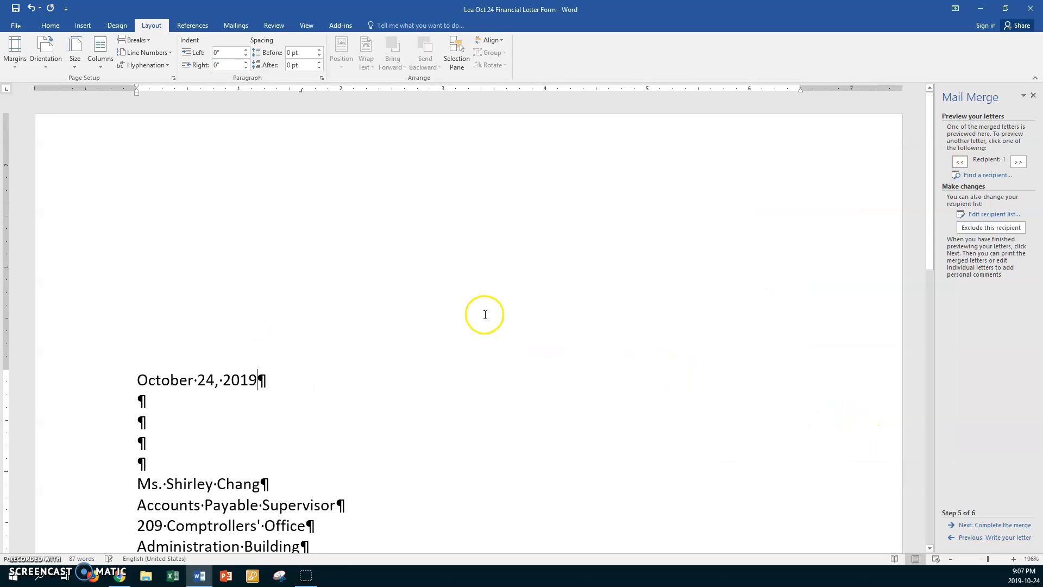
Step: Turn off Keep with next and Keep lines together for the closing lines from "Yours truly" through the typist's initials
scroll(442, 282, "down", 10)
scroll(440, 282, "down", 3)
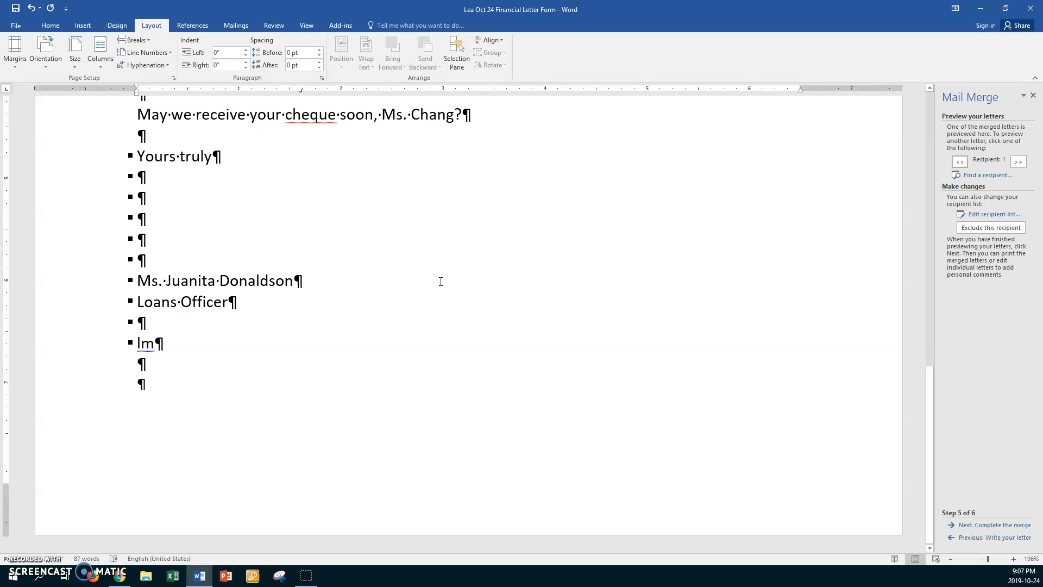
scroll(440, 282, "up", 2)
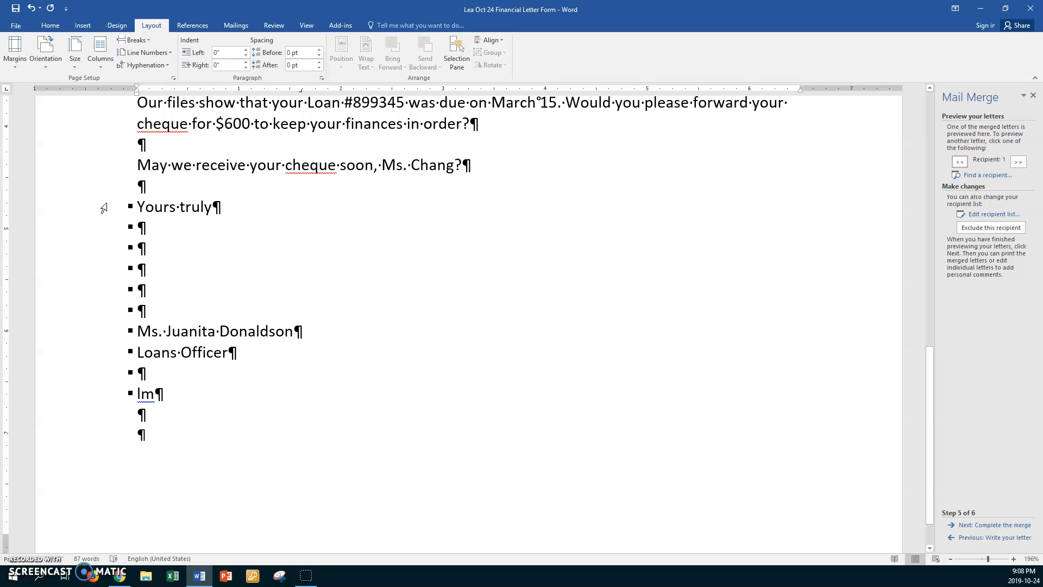
left_click_drag(103, 207, 96, 395)
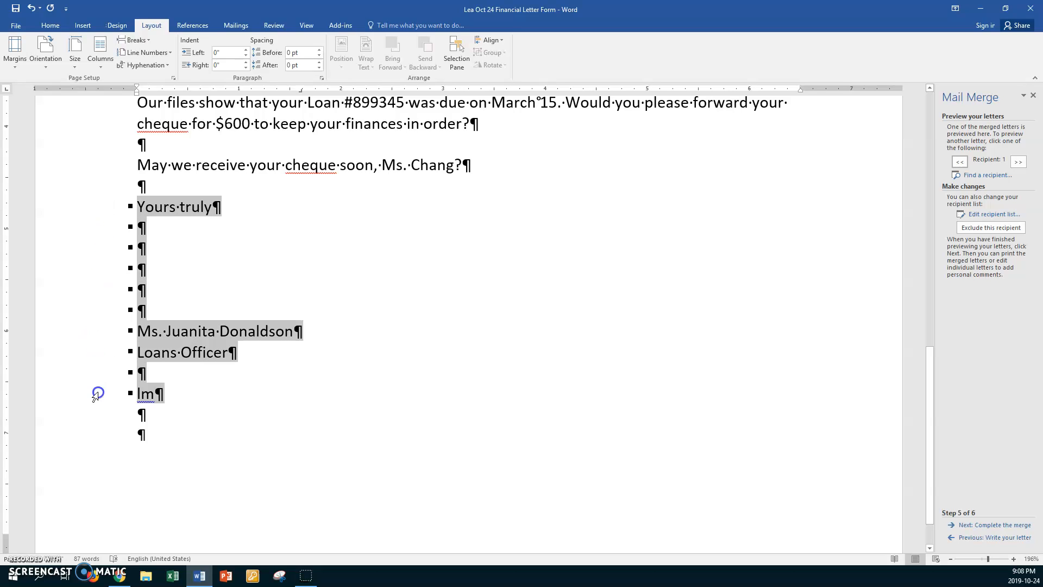
left_click(323, 79)
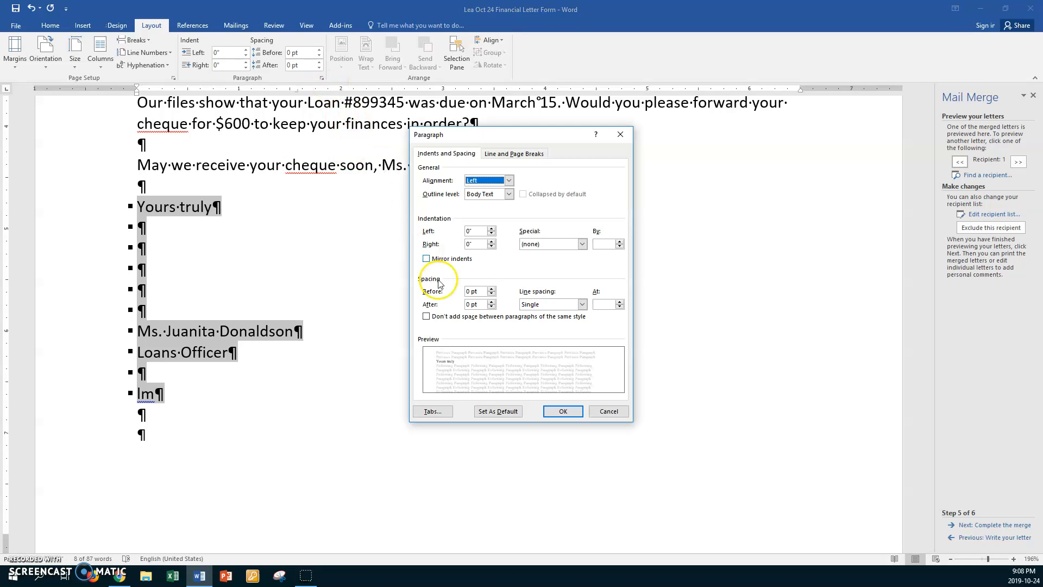
left_click(495, 152)
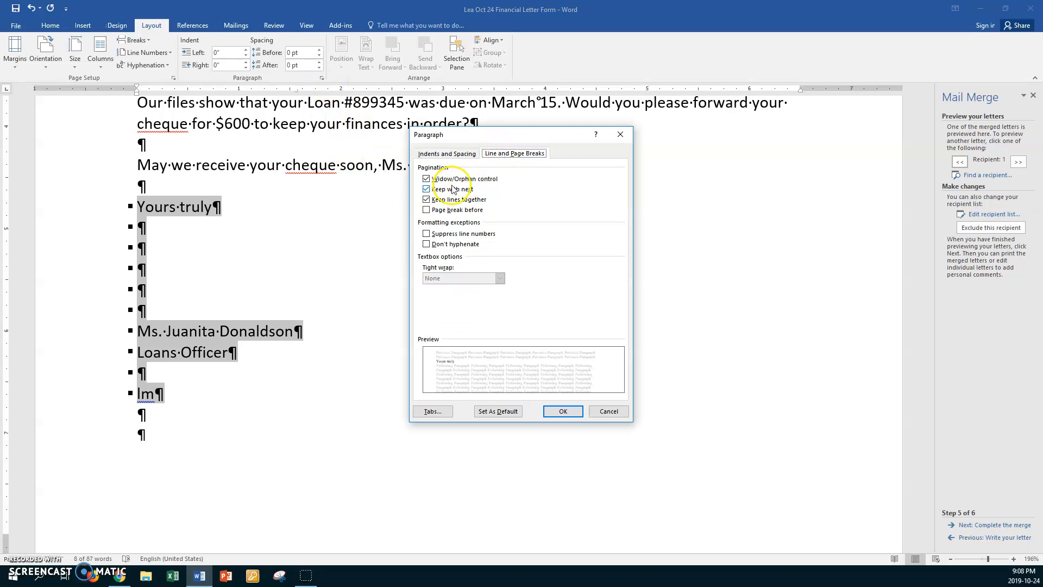
left_click(426, 189)
left_click(426, 189)
left_click(426, 200)
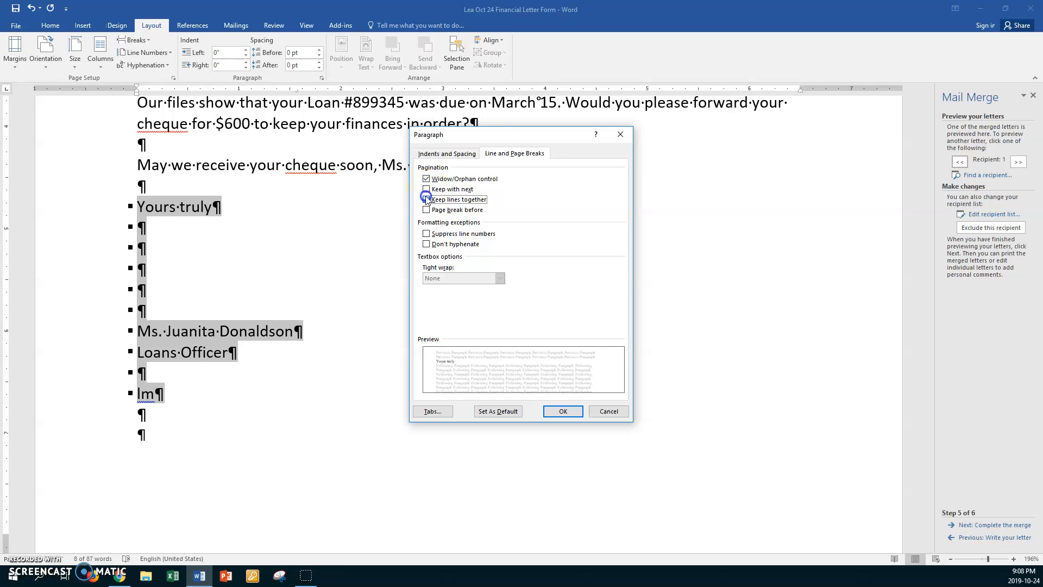
left_click(547, 411)
left_click(240, 289)
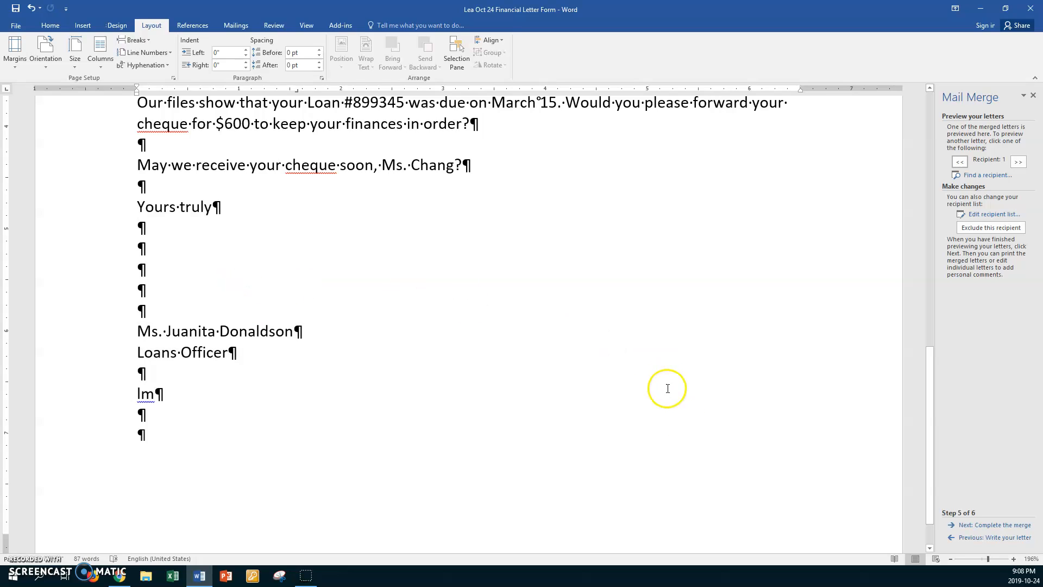
Step: Complete the mail merge by merging all records into a new document of individual letters
left_click(991, 525)
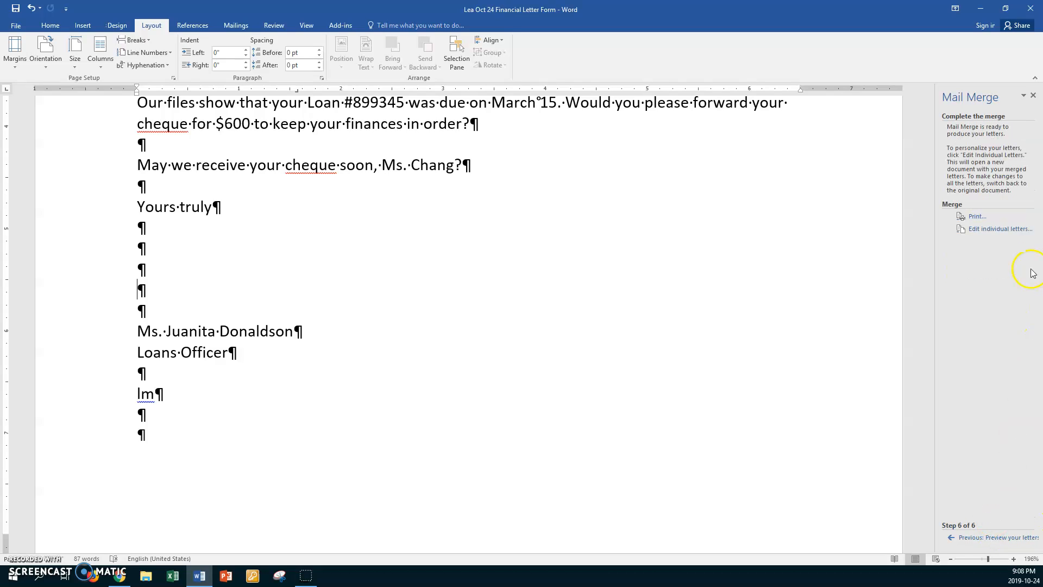
left_click(1002, 229)
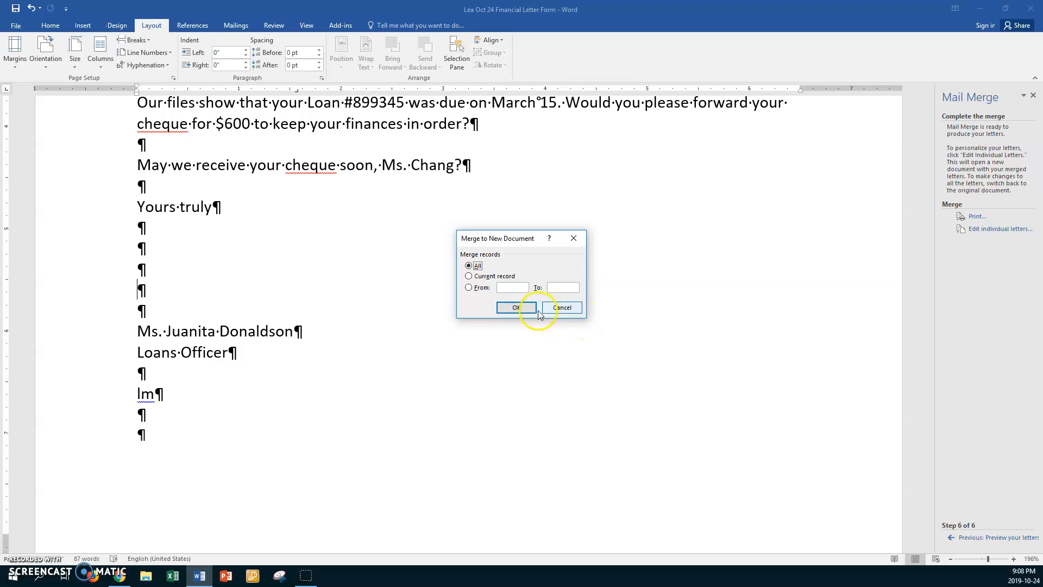
left_click(519, 307)
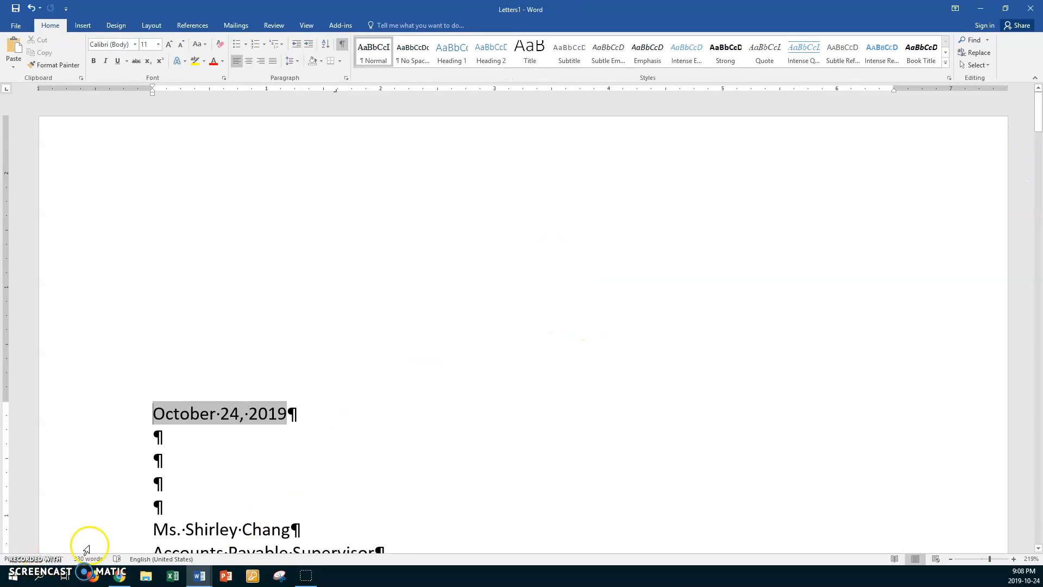
Step: Review every merged letter, checking the date, address, salutation, loan number, amount due and closing lines
scroll(345, 411, "down", 8)
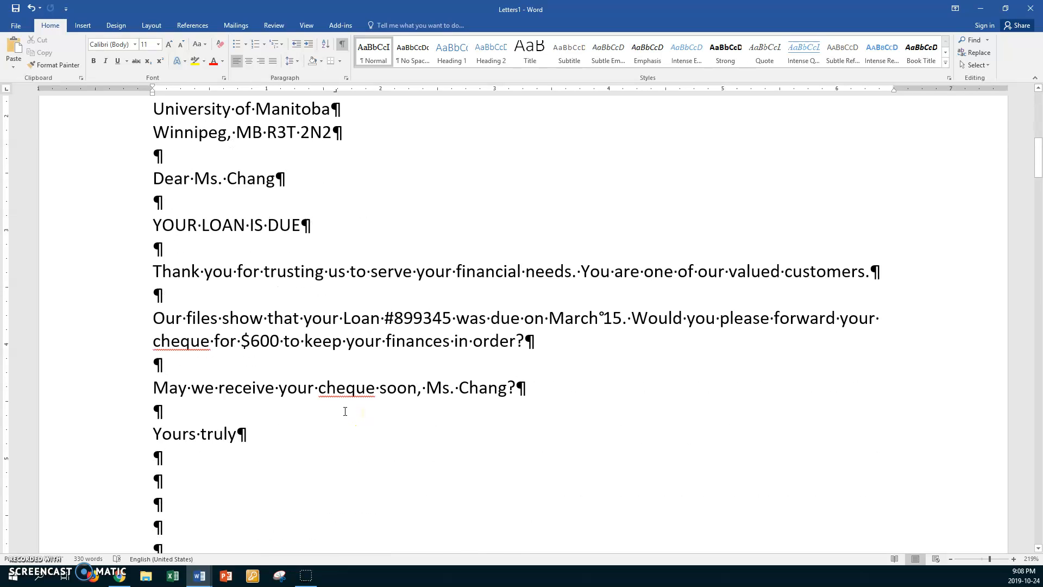
scroll(345, 411, "down", 10)
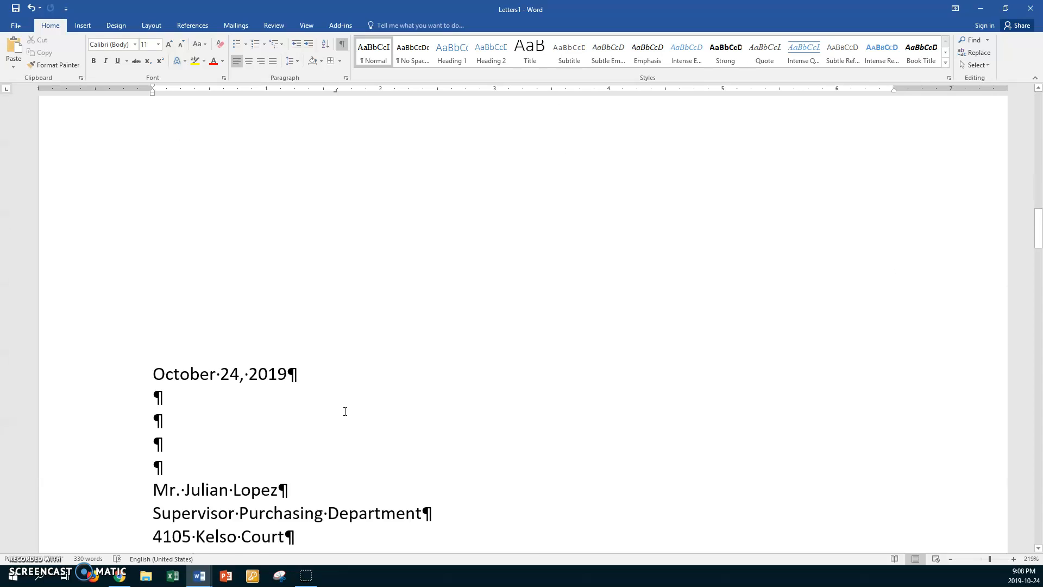
scroll(345, 411, "down", 6)
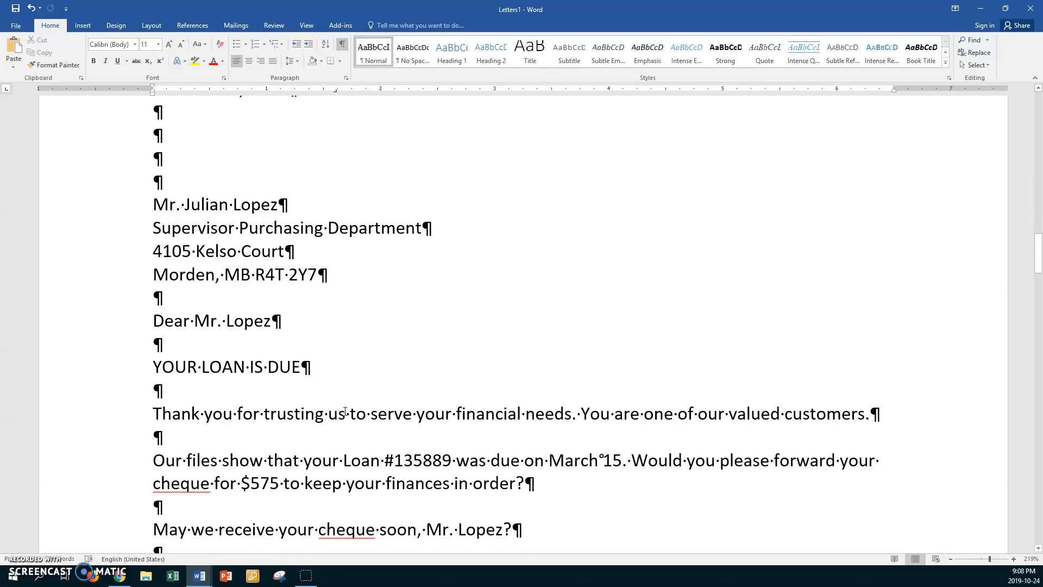
scroll(345, 411, "down", 10)
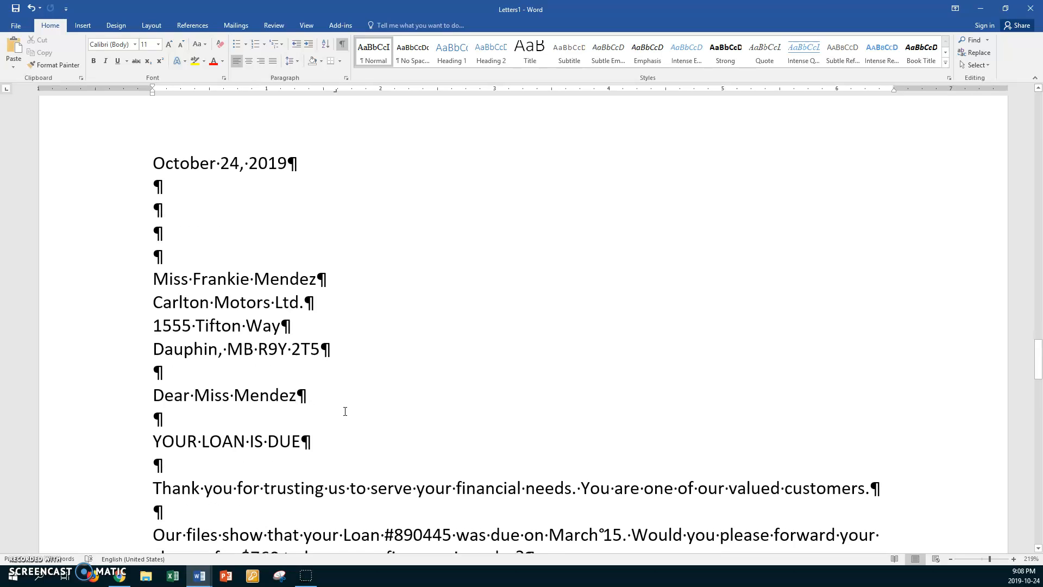
scroll(345, 411, "down", 5)
scroll(345, 411, "down", 10)
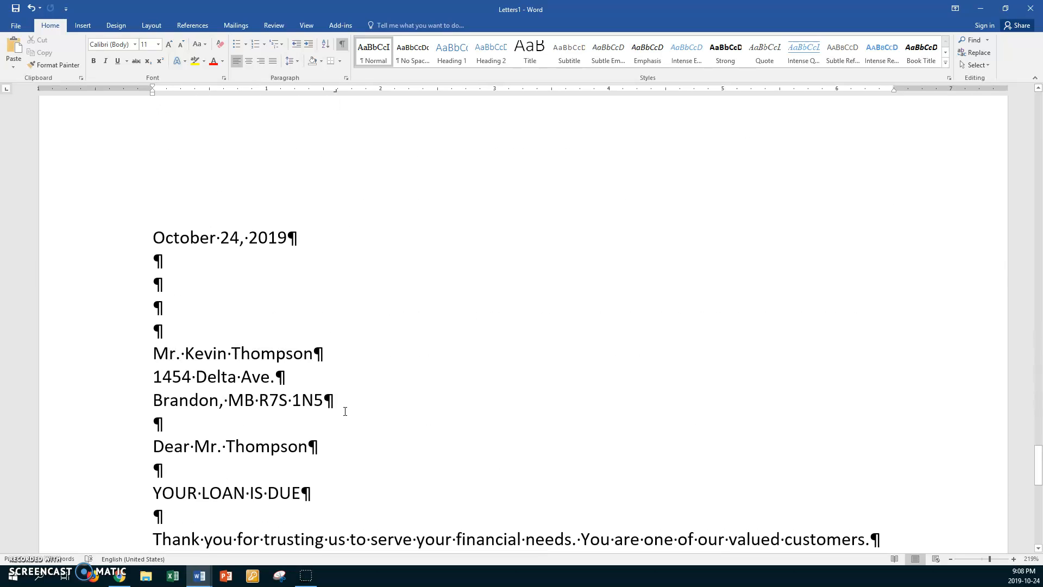
scroll(345, 411, "down", 2)
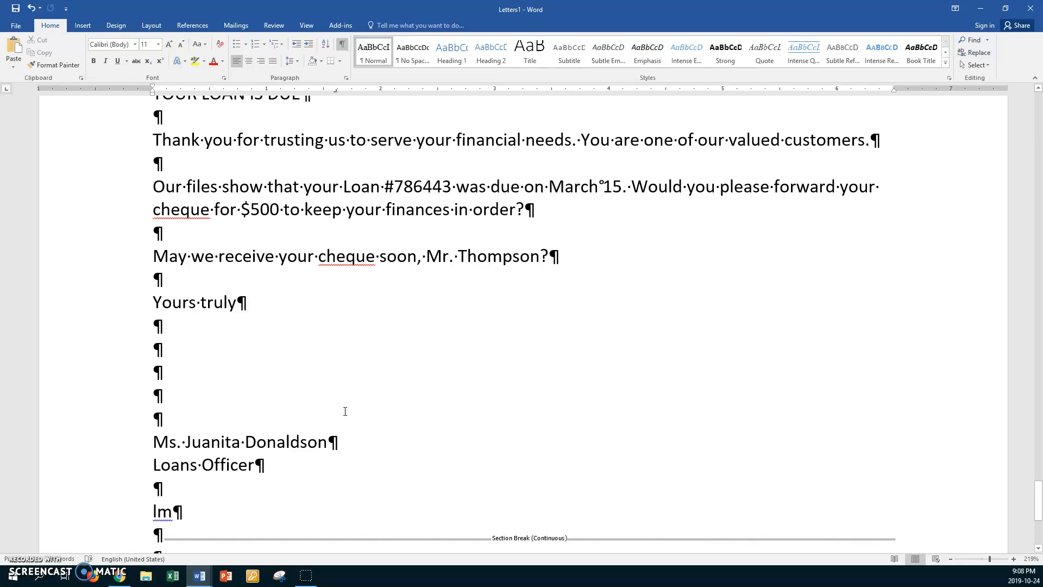
scroll(345, 411, "down", 1)
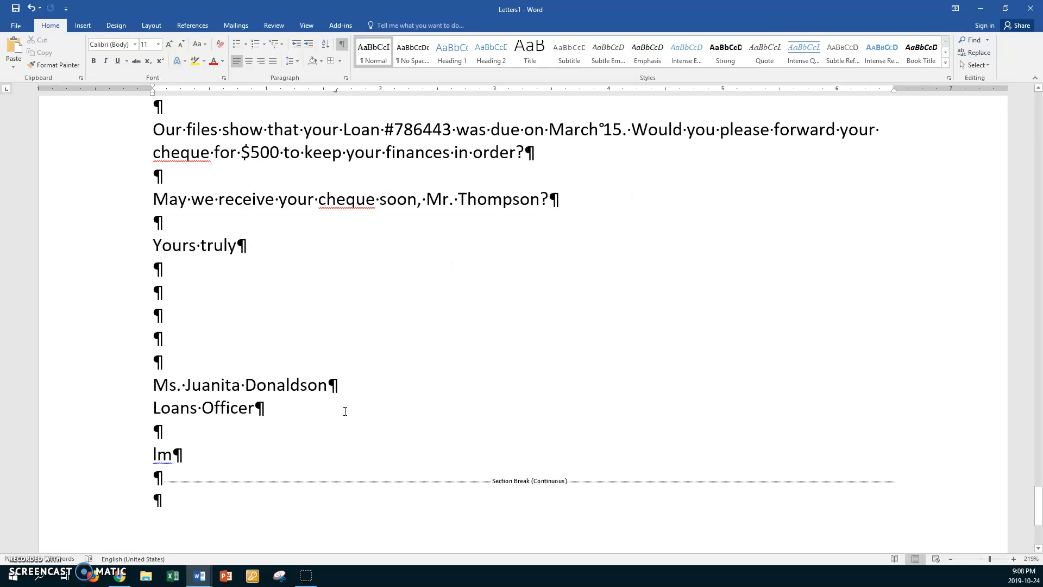
Step: Save the merged letters in the Mail Merge folder under the form letter's file name with "Form" replaced by "Merged", and close the document
key("F12")
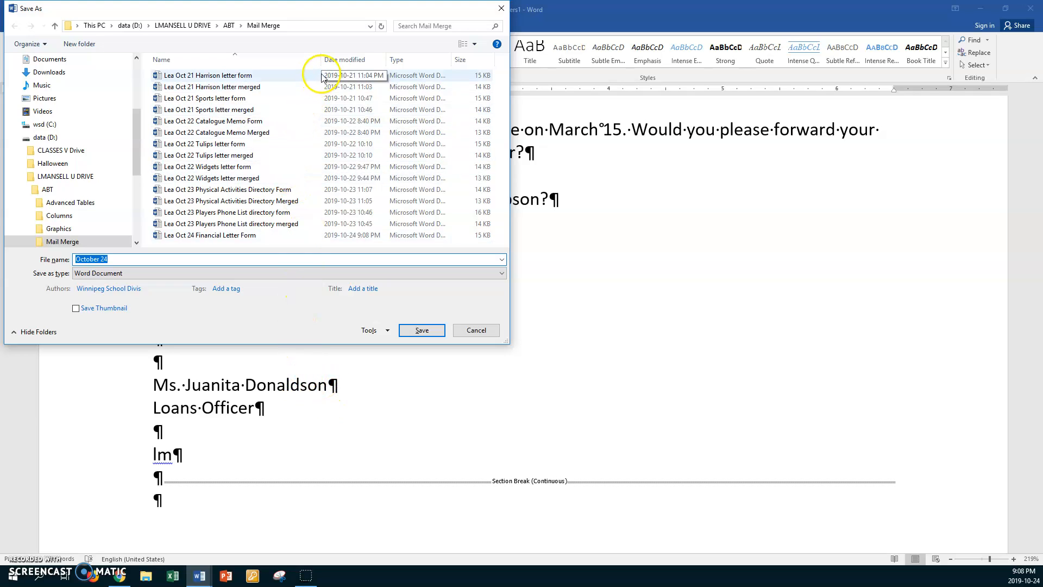
left_click(335, 59)
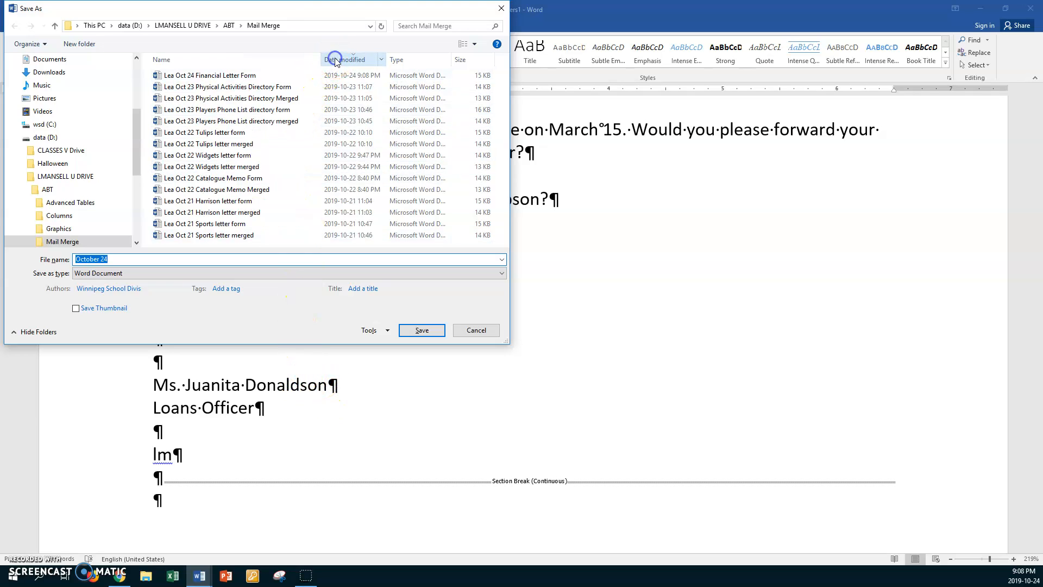
left_click(230, 75)
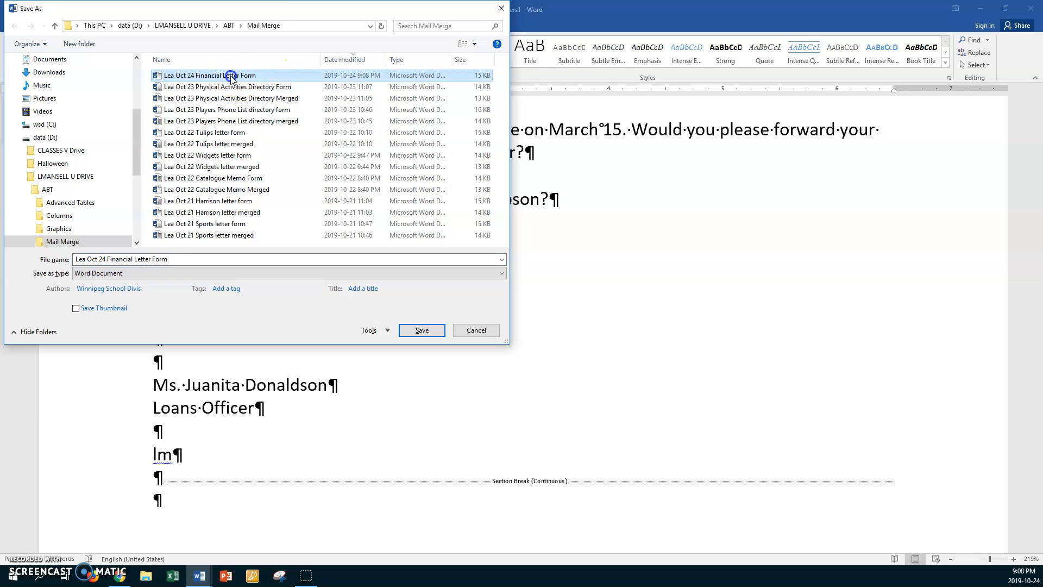
left_click(162, 258)
double_click(163, 259)
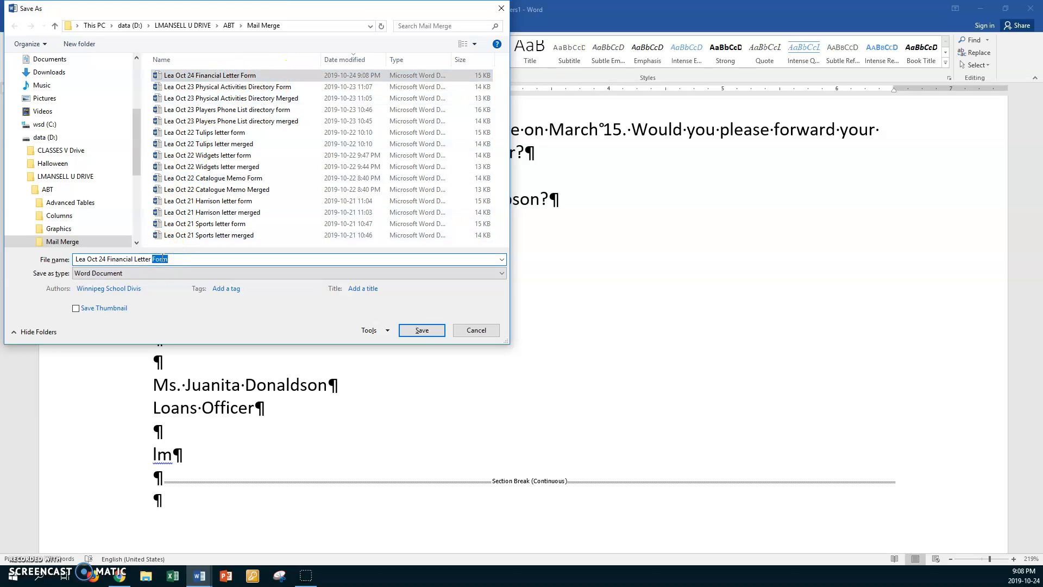
type("Merged")
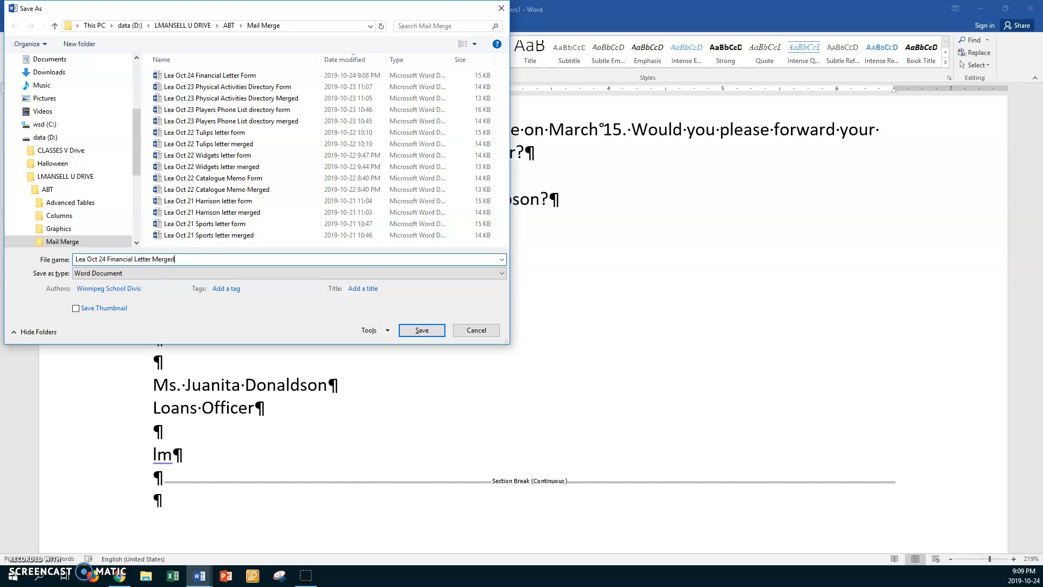
left_click(418, 330)
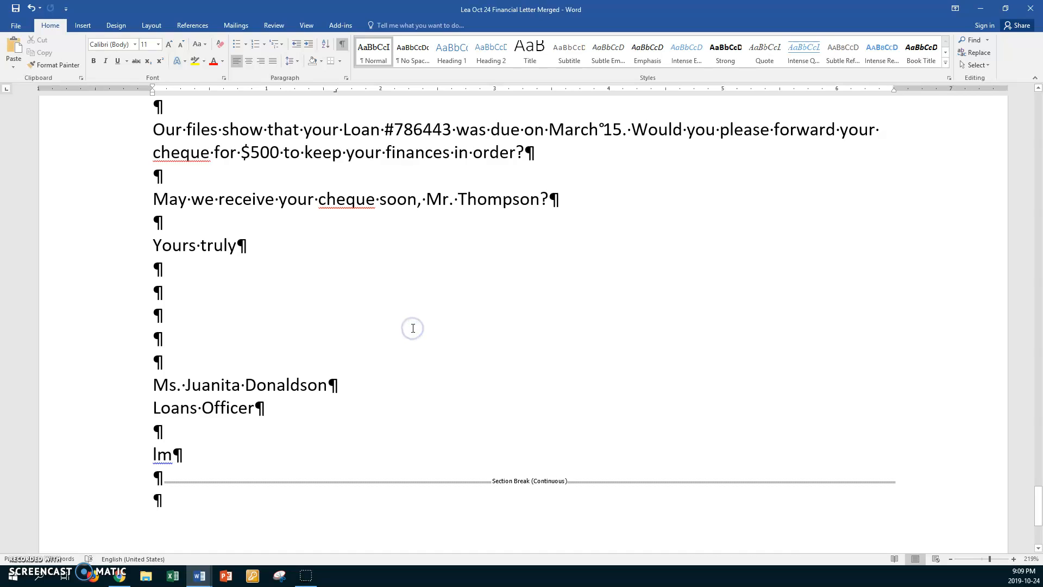
left_click(1026, 11)
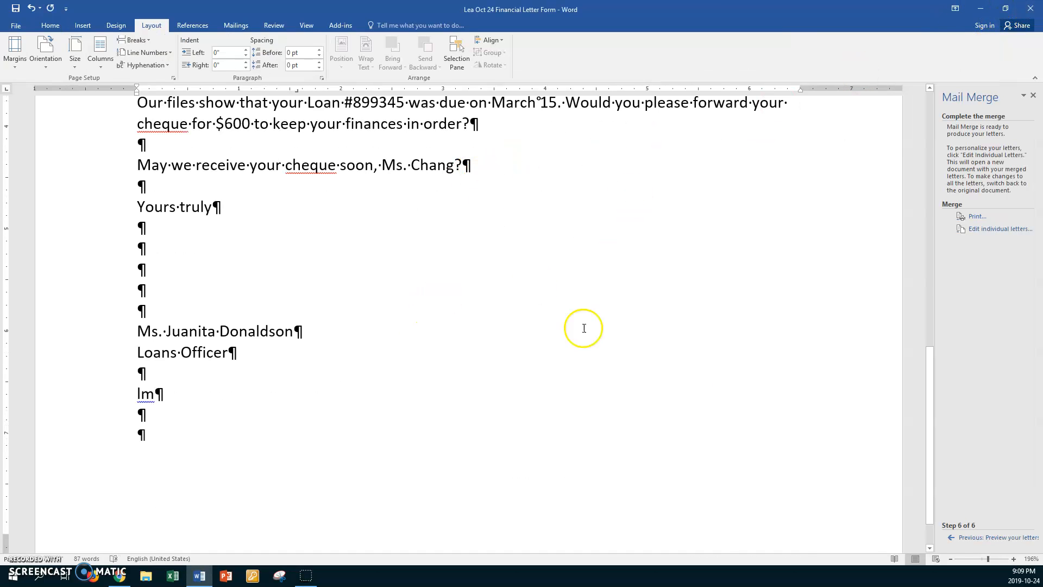
Step: Return the form letter to the Write your letter stage of the merge and look over its merge fields up to the date
left_click(966, 537)
left_click(967, 539)
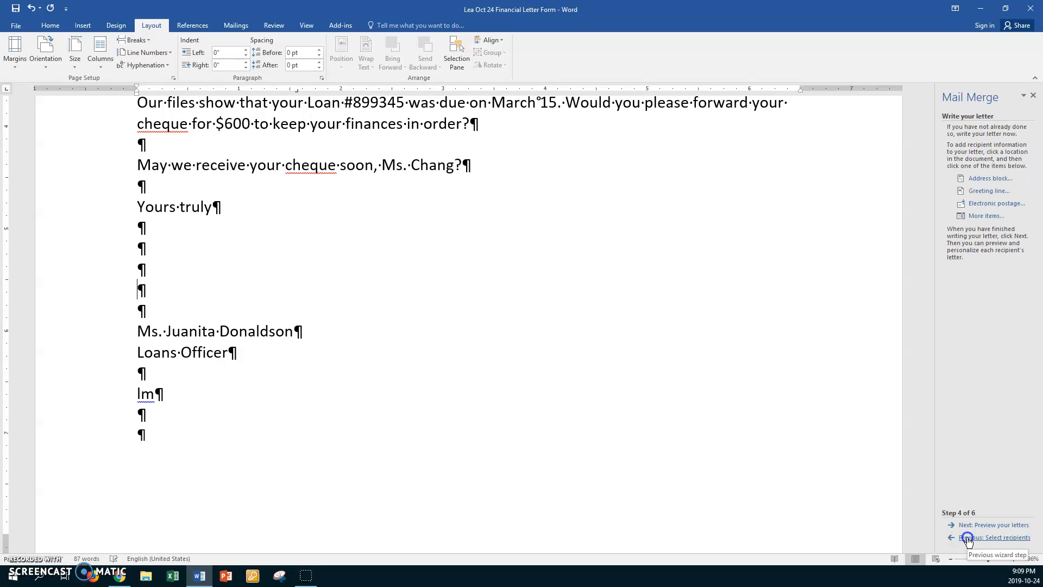
scroll(360, 351, "up", 5)
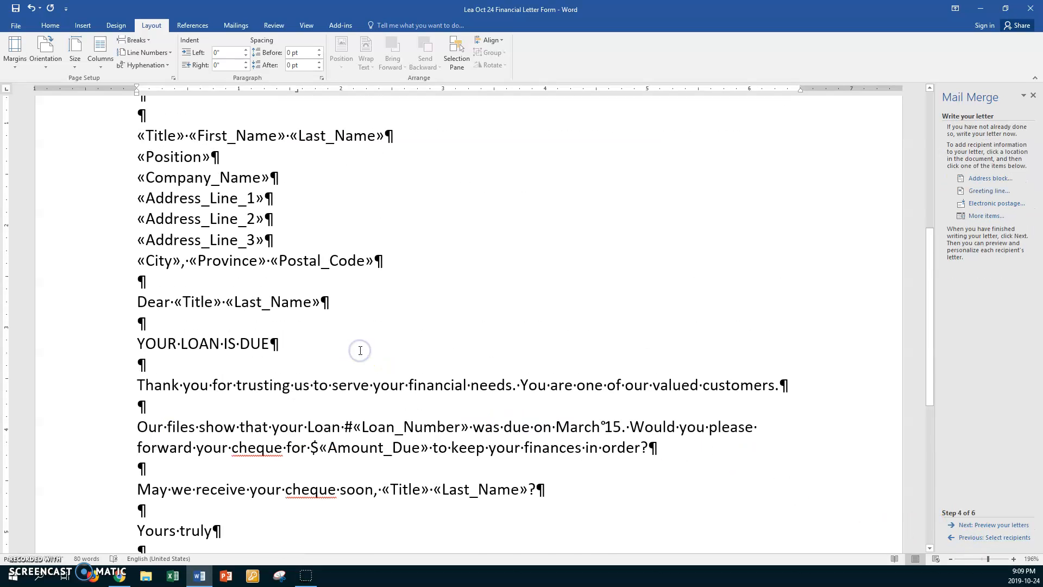
scroll(360, 351, "up", 4)
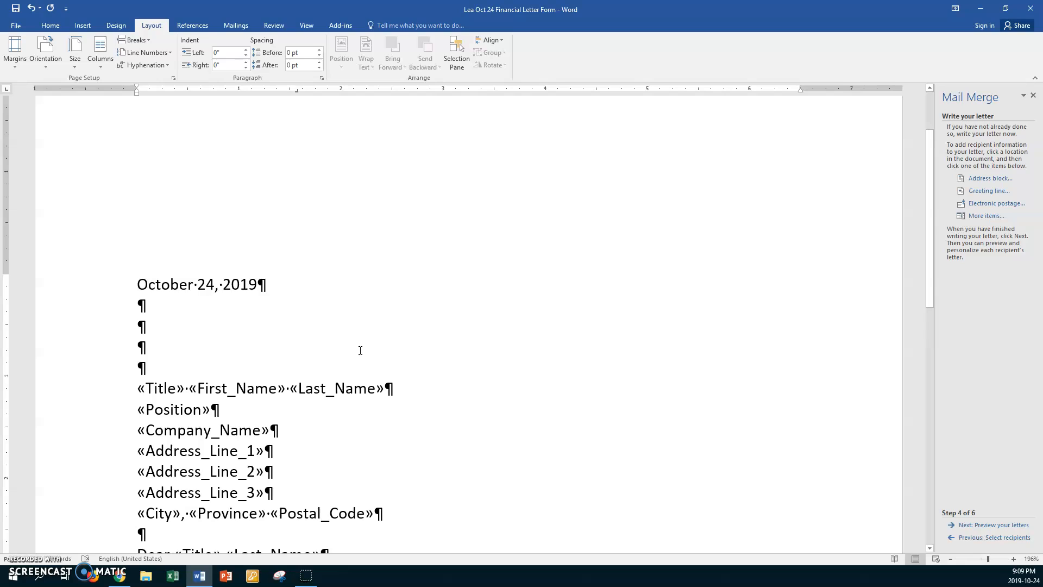